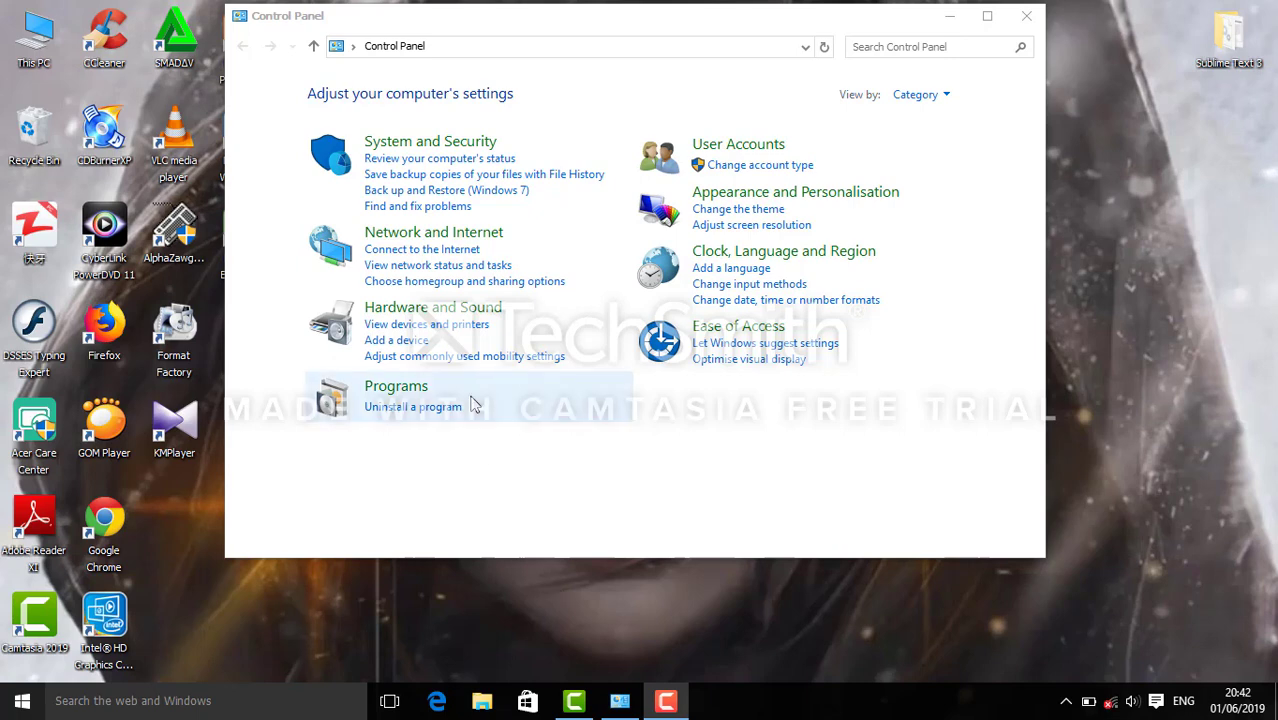
Review the current user's account options in the Start menu, then dismiss it.
left_click(13, 710)
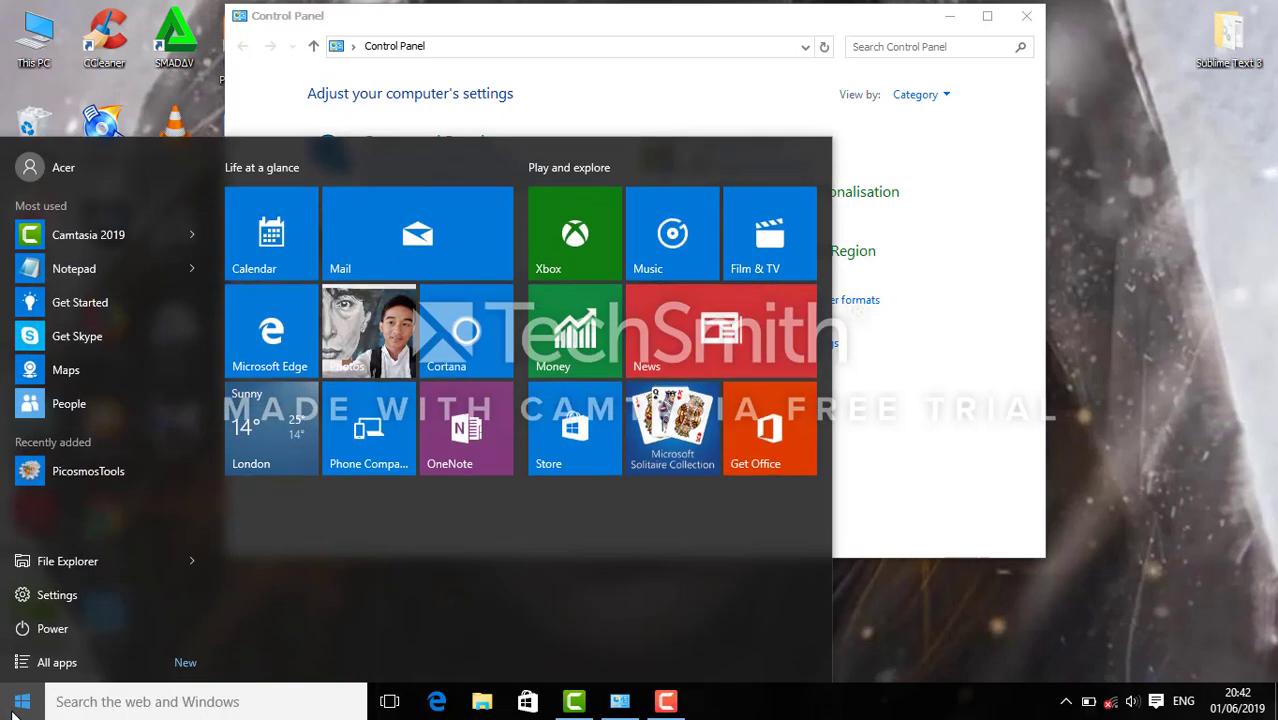
left_click(24, 701)
left_click(24, 701)
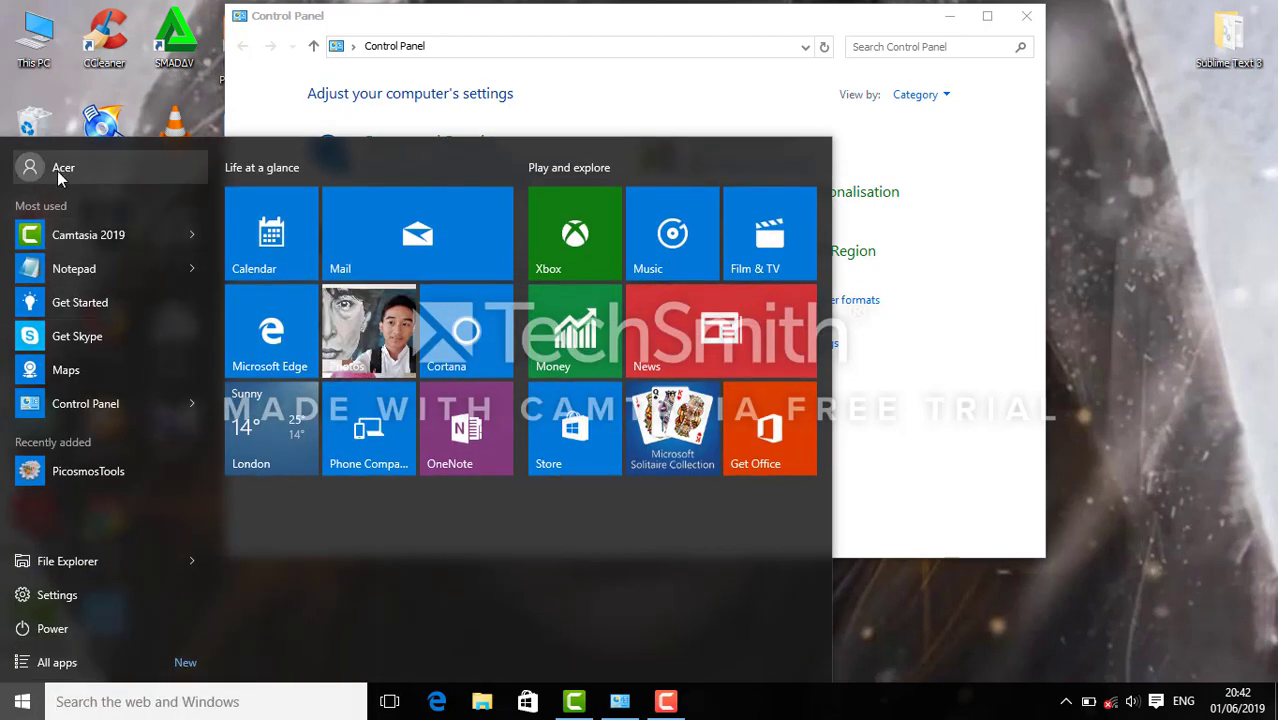
left_click(57, 171)
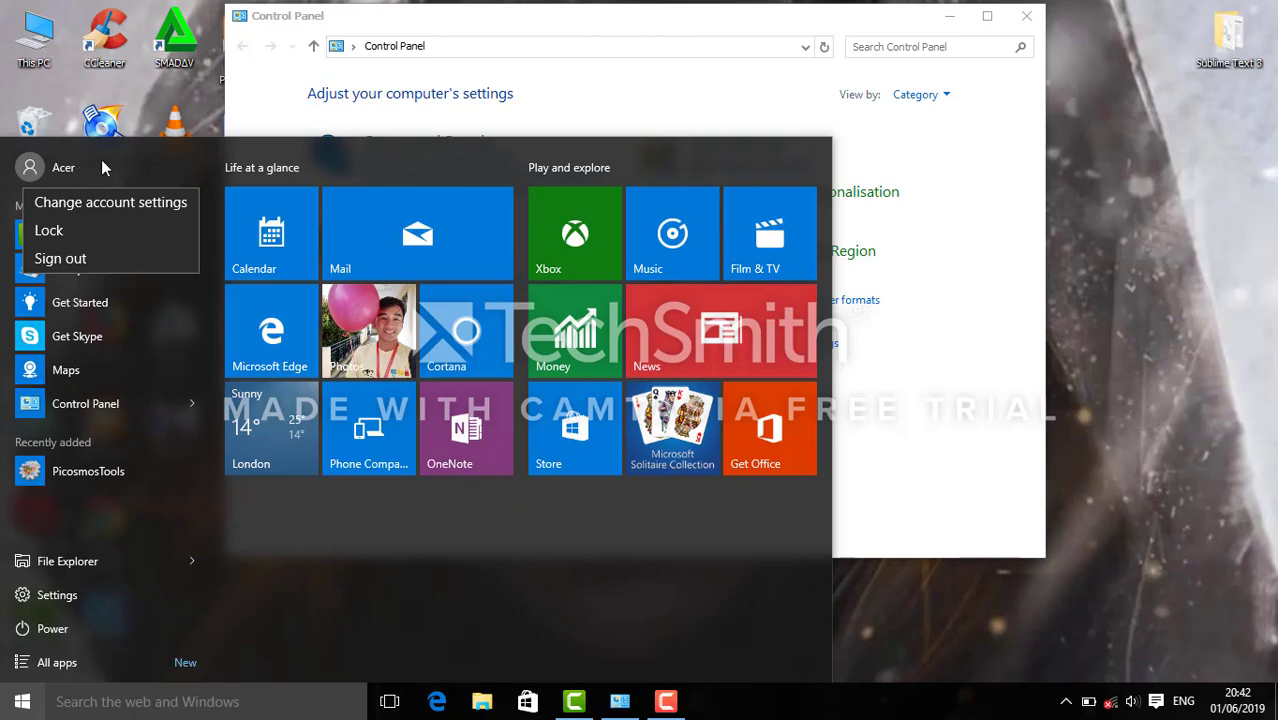
left_click(967, 617)
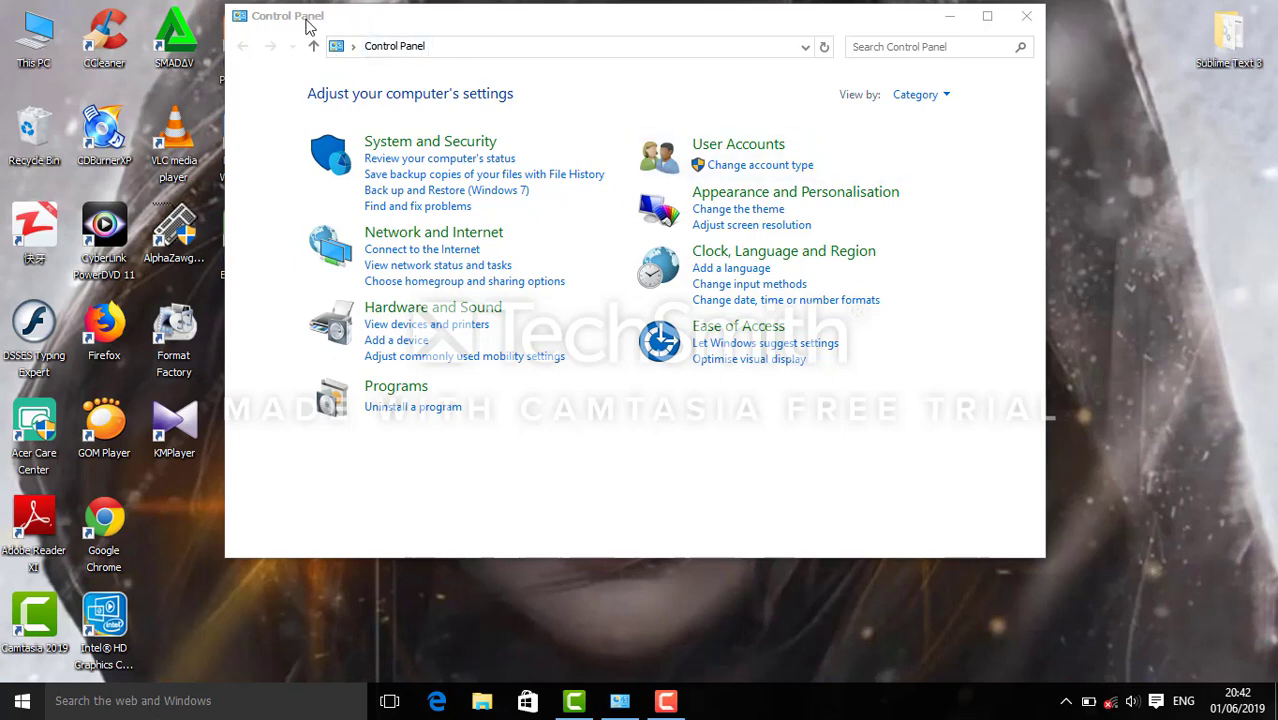
Go from Control Panel User Accounts to the account's Sign-in options page in Settings.
left_click(736, 144)
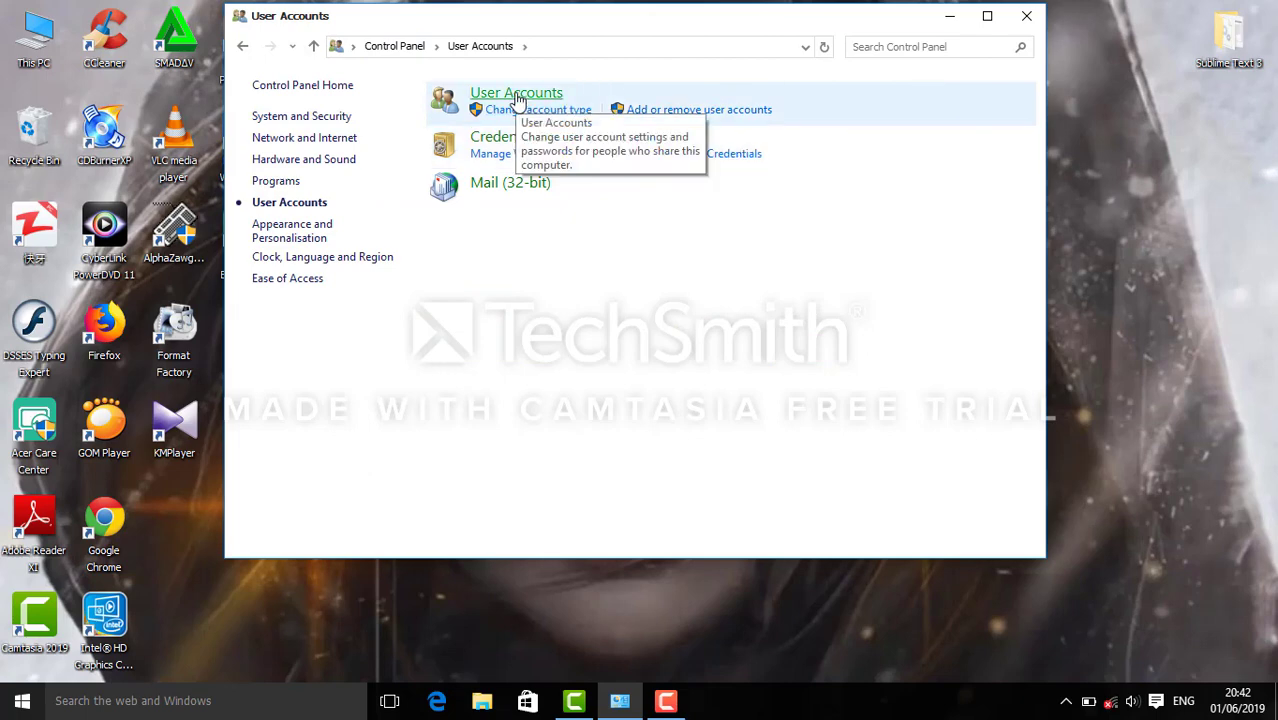
left_click(517, 95)
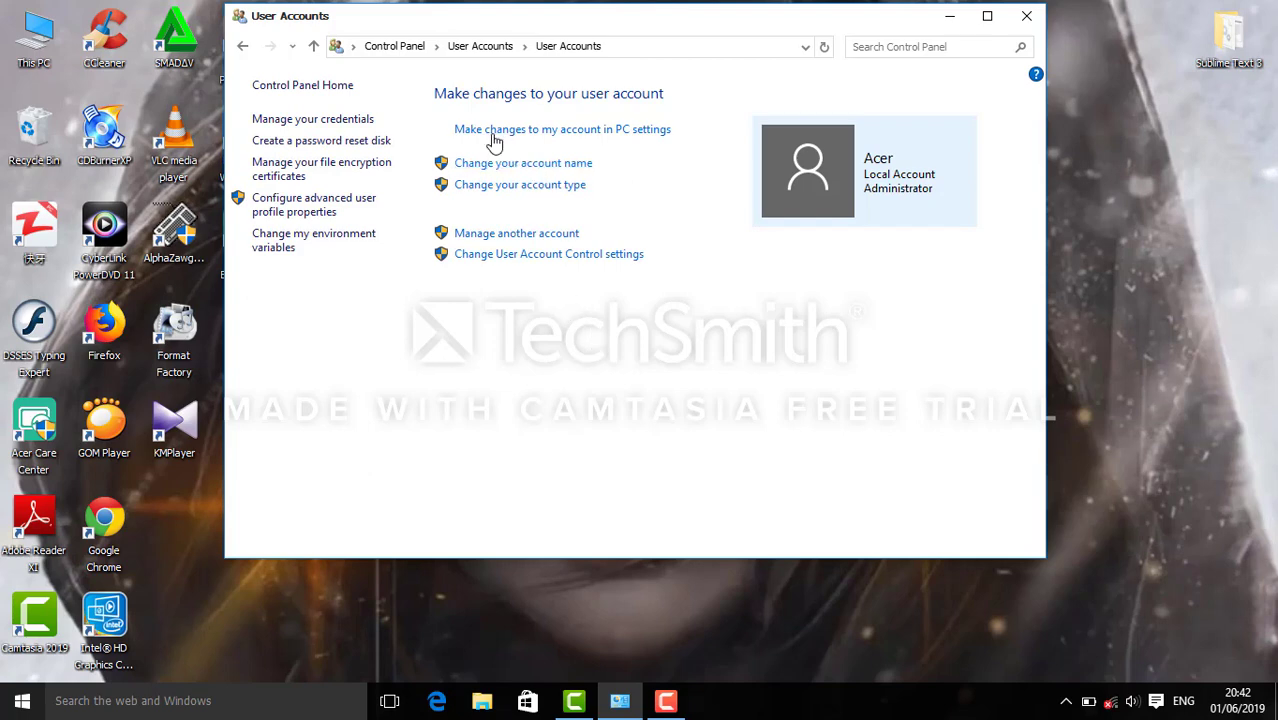
left_click(598, 130)
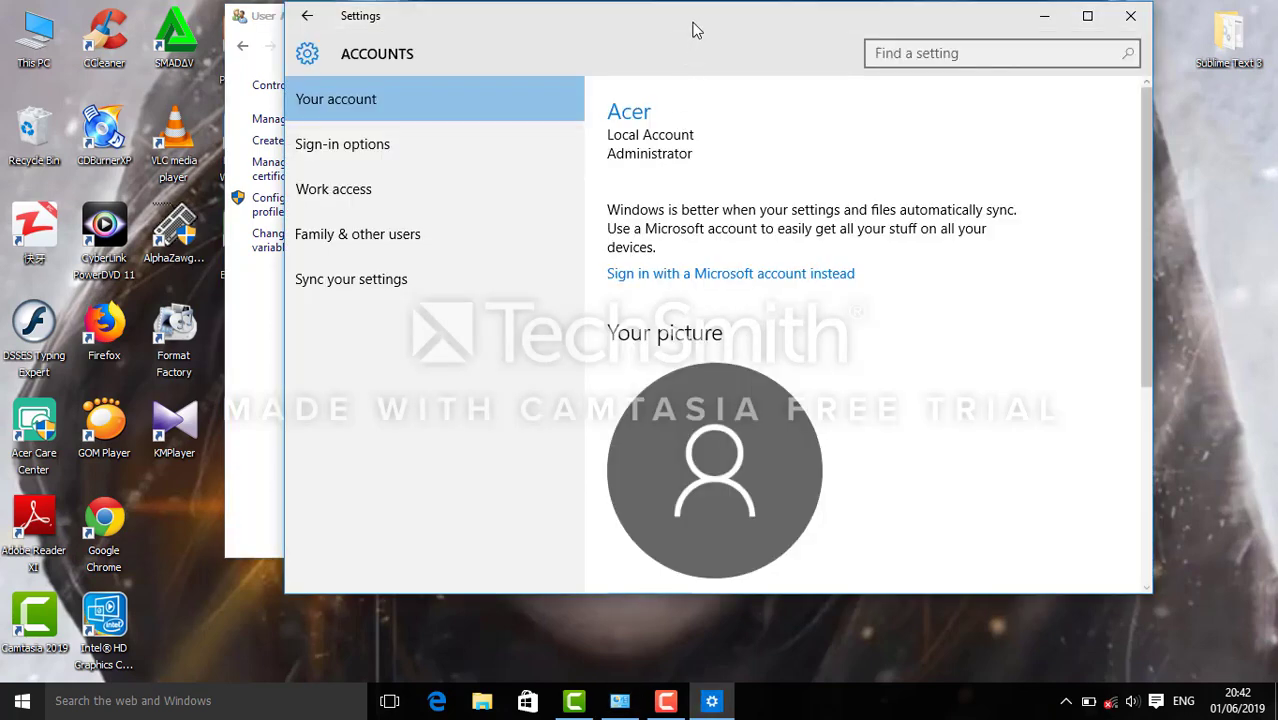
left_click_drag(690, 29, 633, 23)
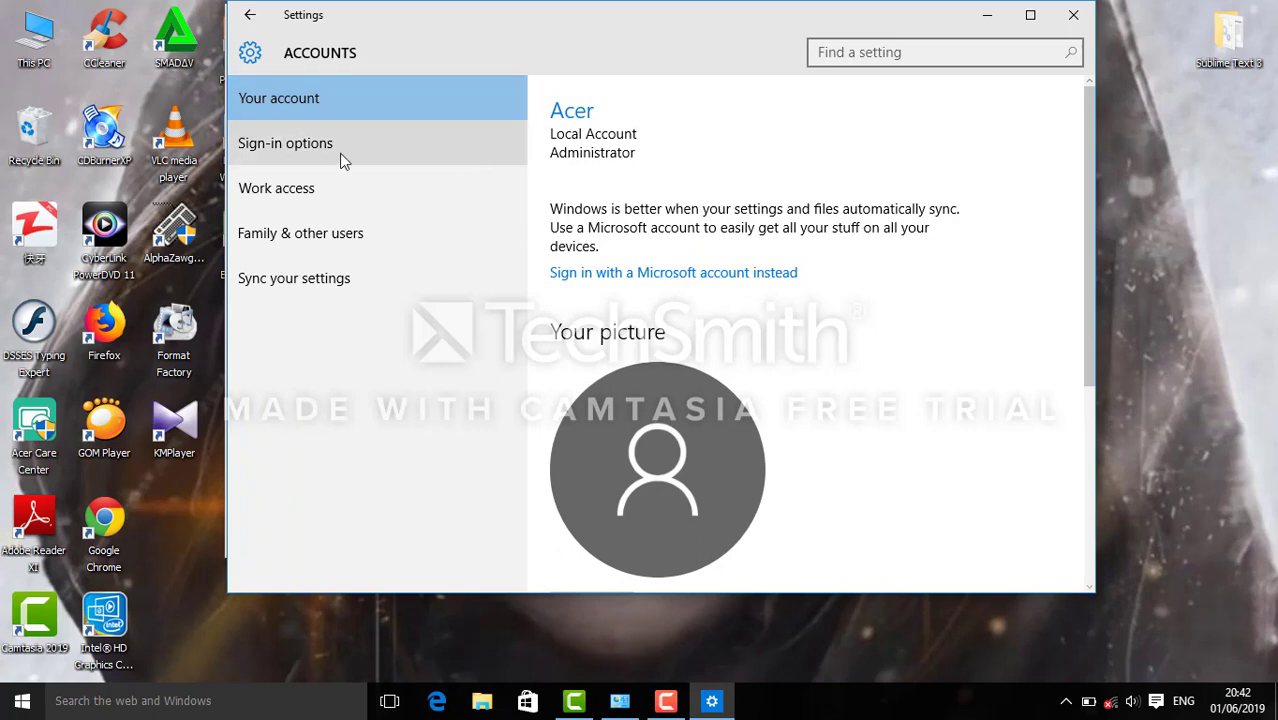
left_click(286, 150)
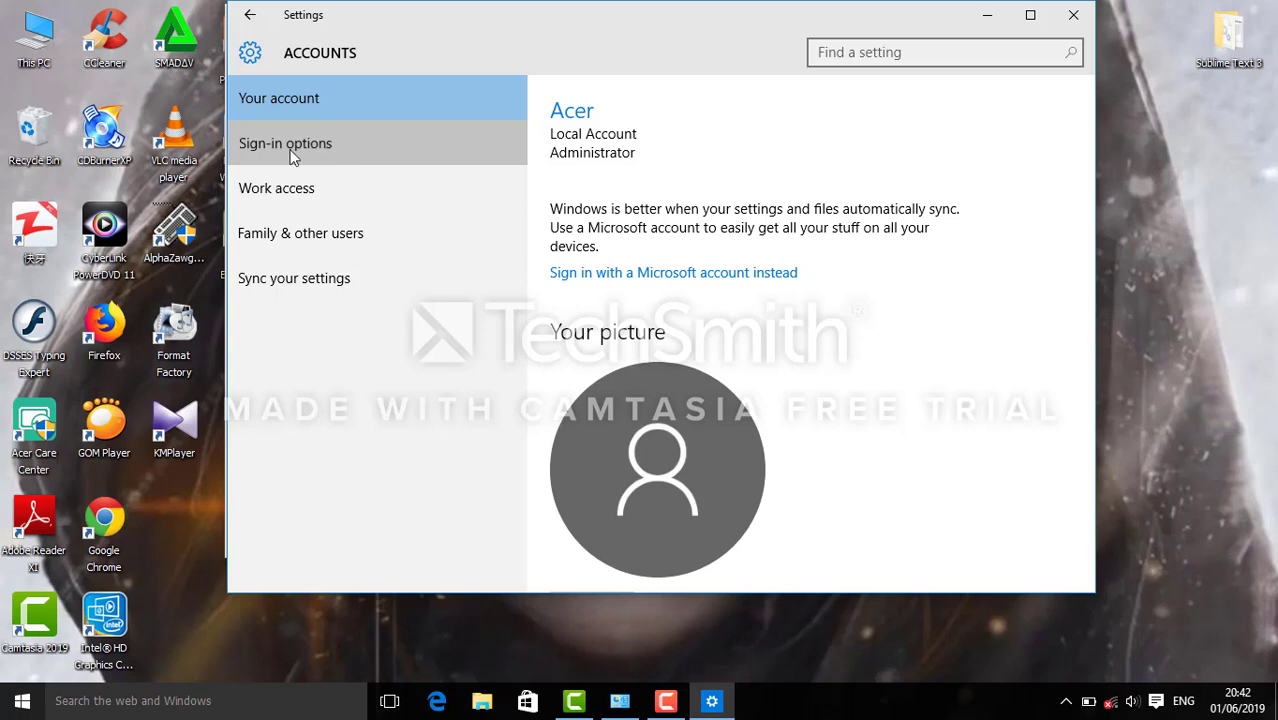
left_click(330, 146)
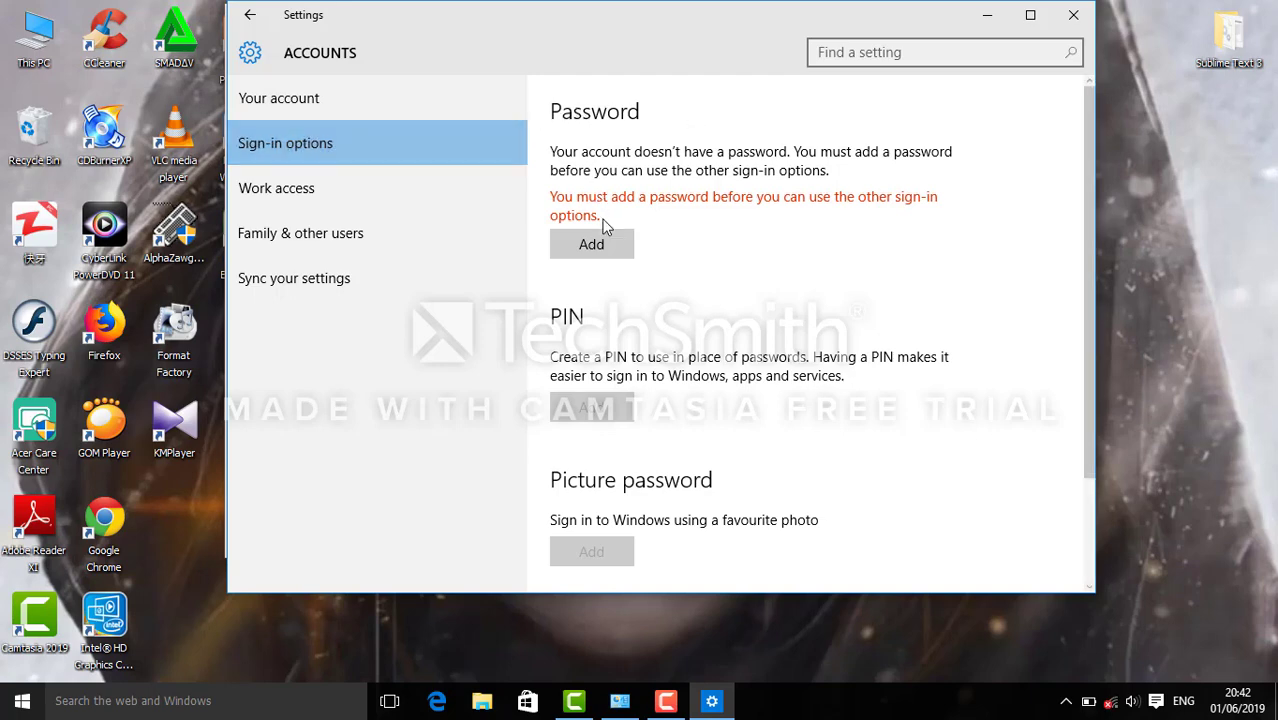
Add a password to the account, entering the new password and revealing it to check.
left_click(592, 246)
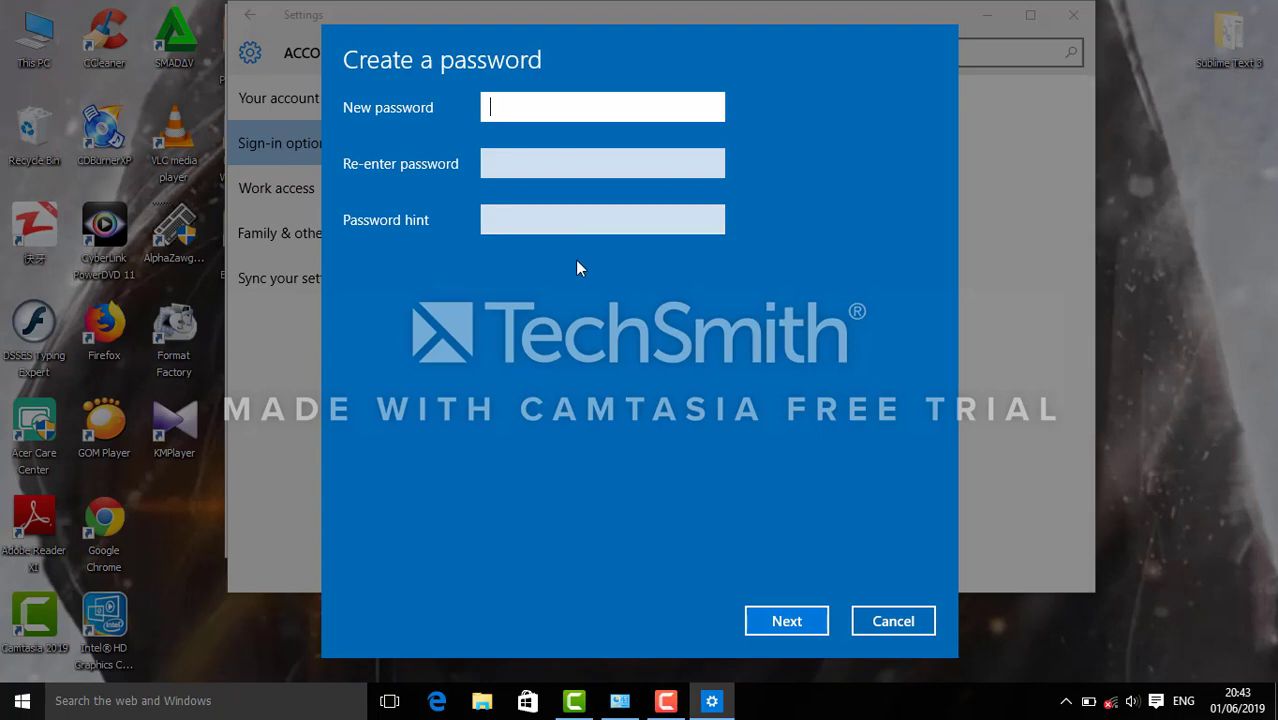
type("a")
key("BackSpace")
type("a")
key("BackSpace")
type("123456")
left_click(712, 108)
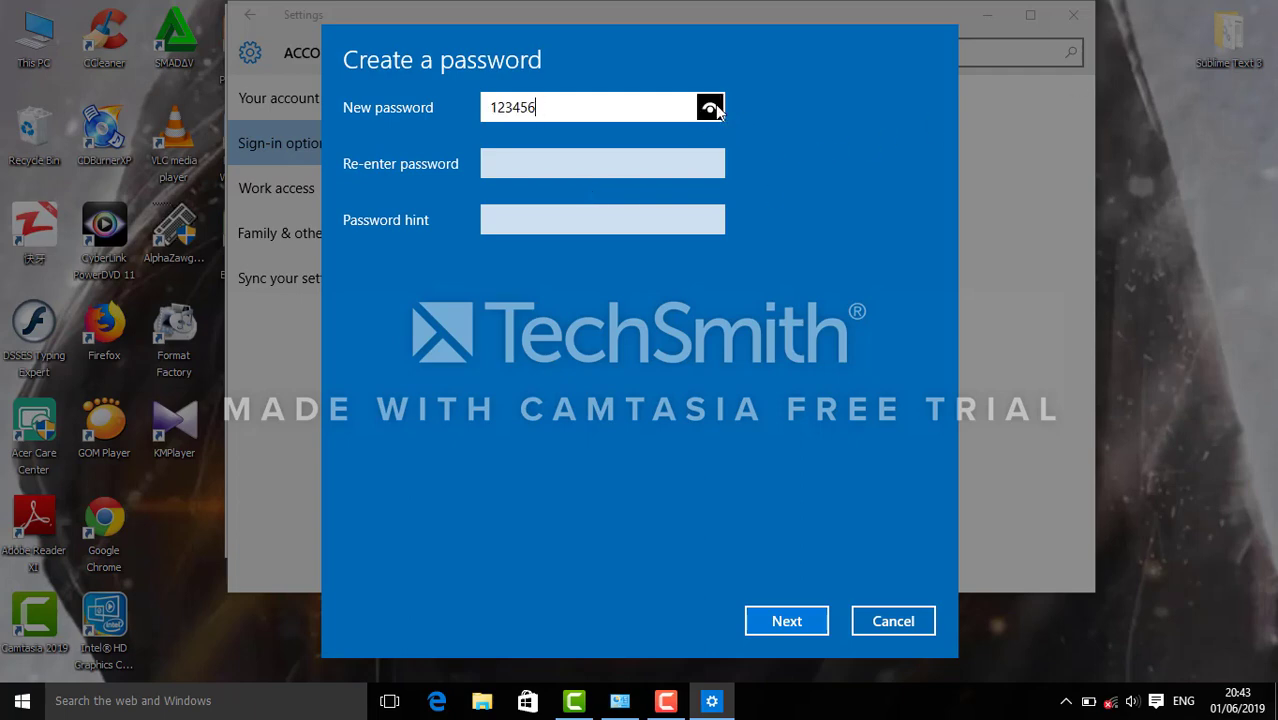
Re-enter the password, add the hint 'number', and continue.
left_click(582, 160)
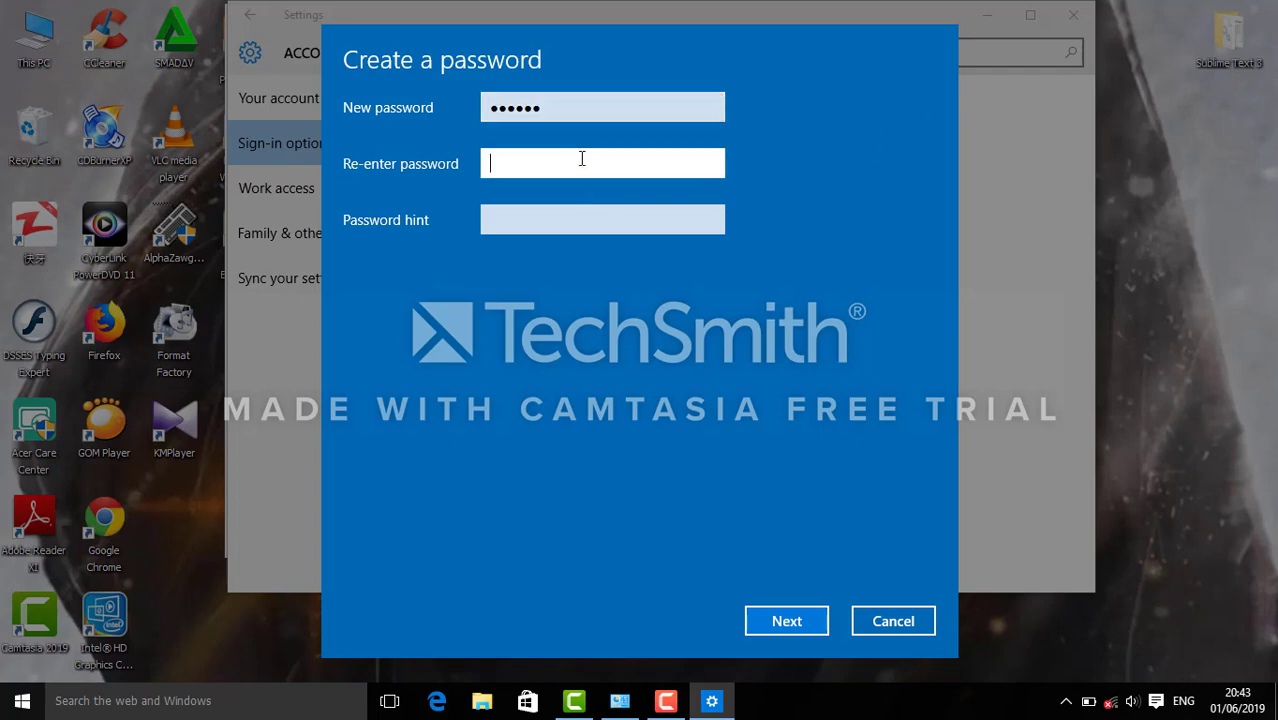
type("123456")
left_click(710, 165)
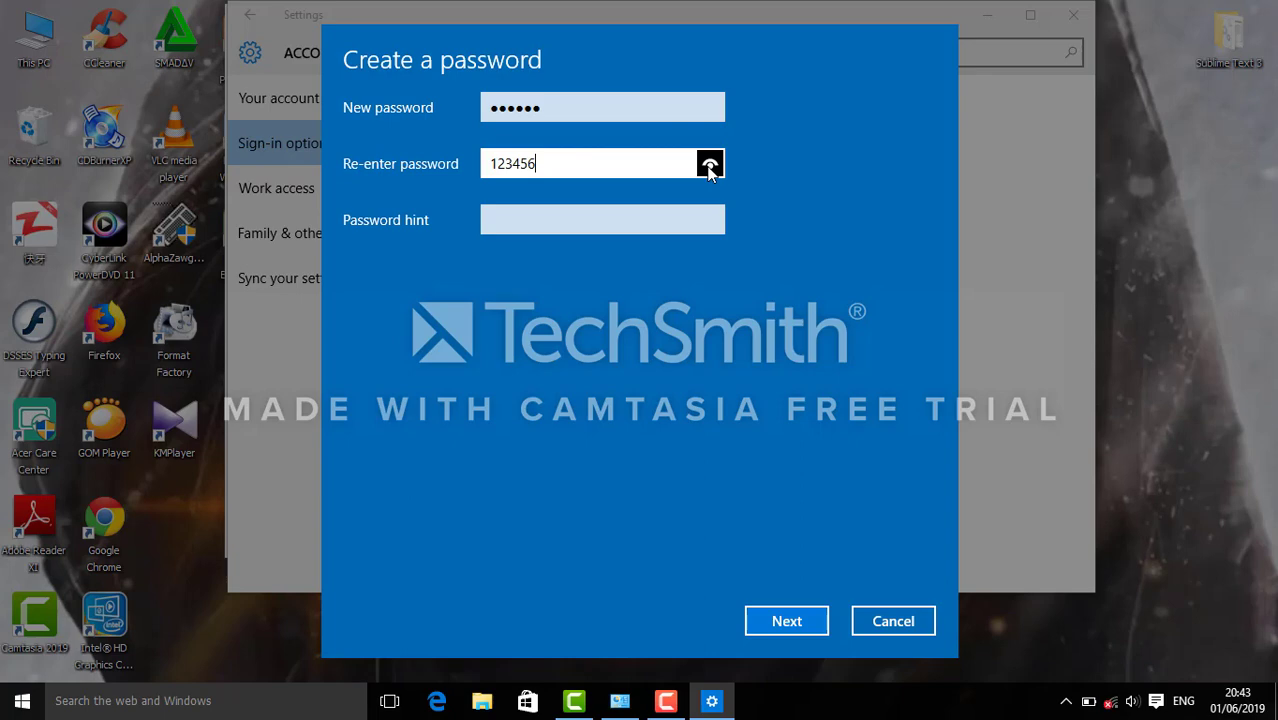
left_click(547, 112)
left_click(561, 157)
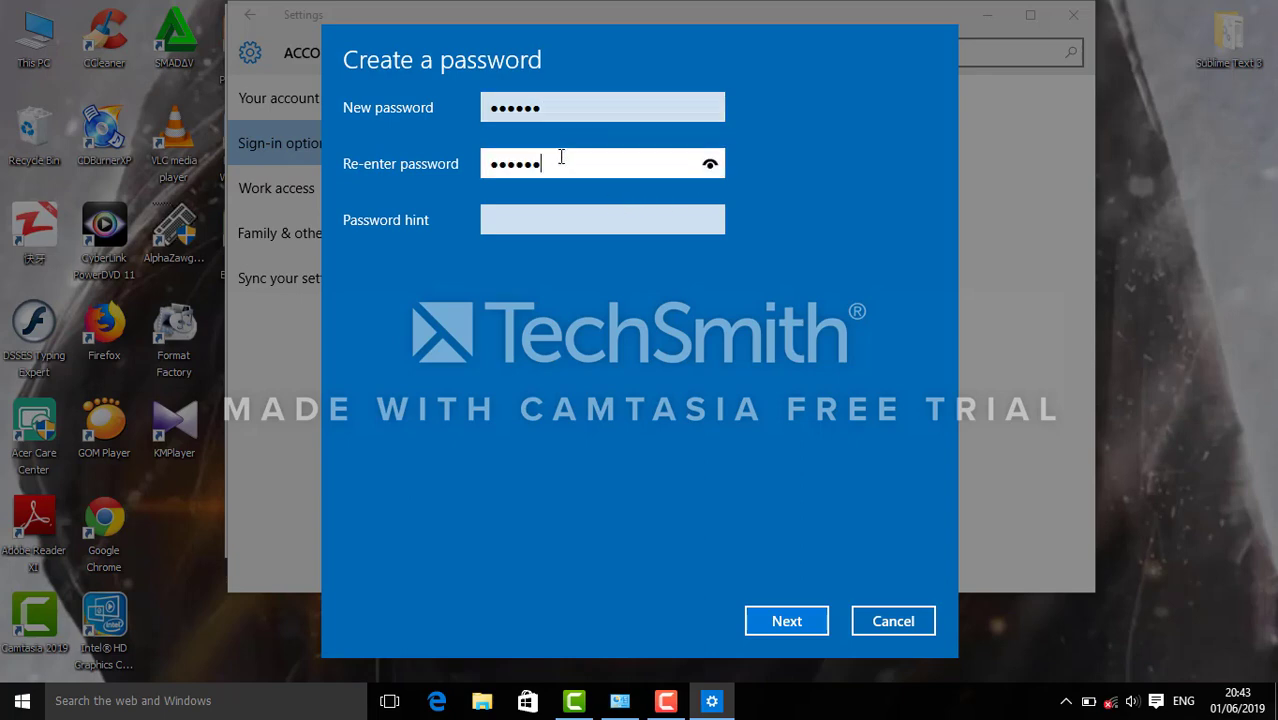
left_click(521, 219)
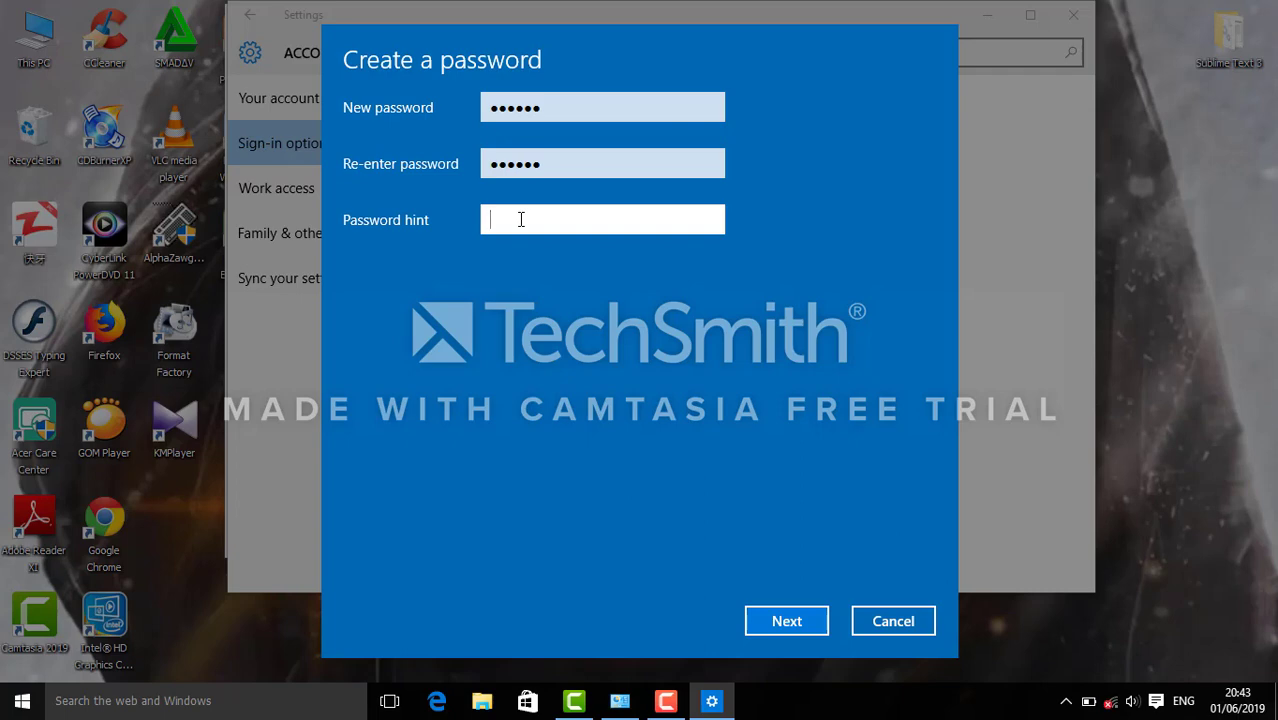
type("number")
left_click(778, 621)
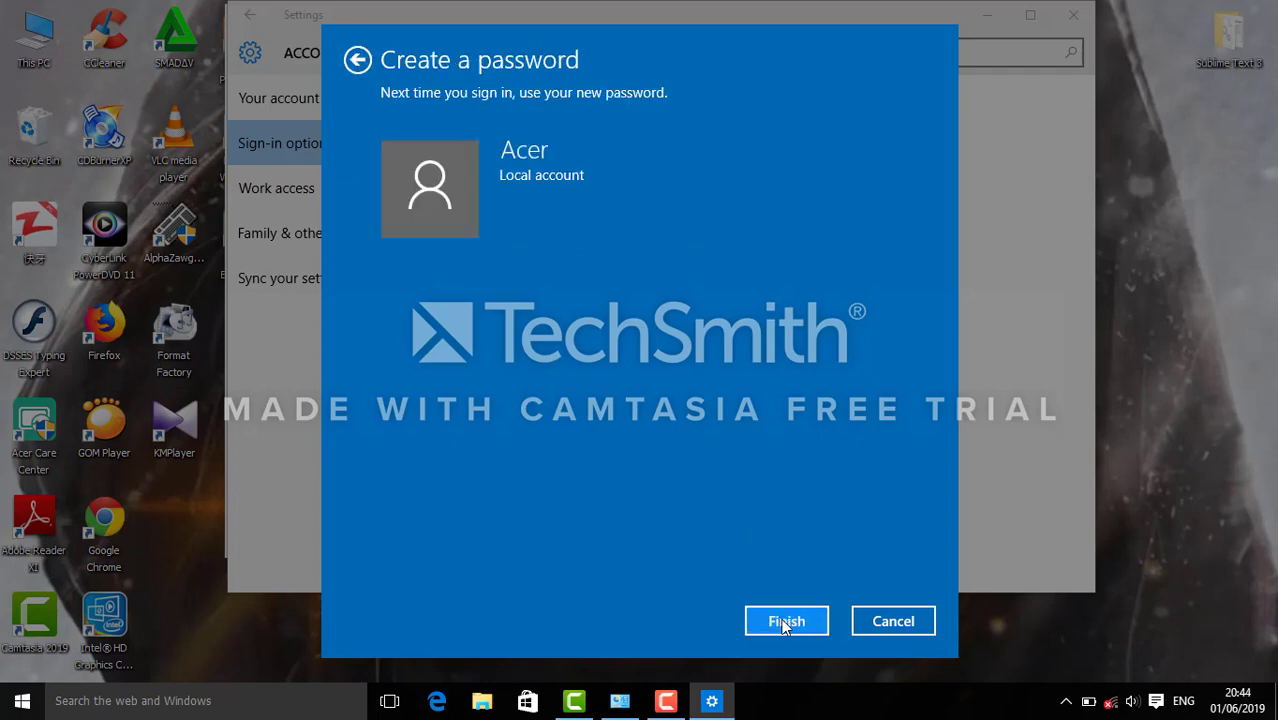
Finish saving the new password, close Settings, and bring back the User Accounts window.
left_click(789, 622)
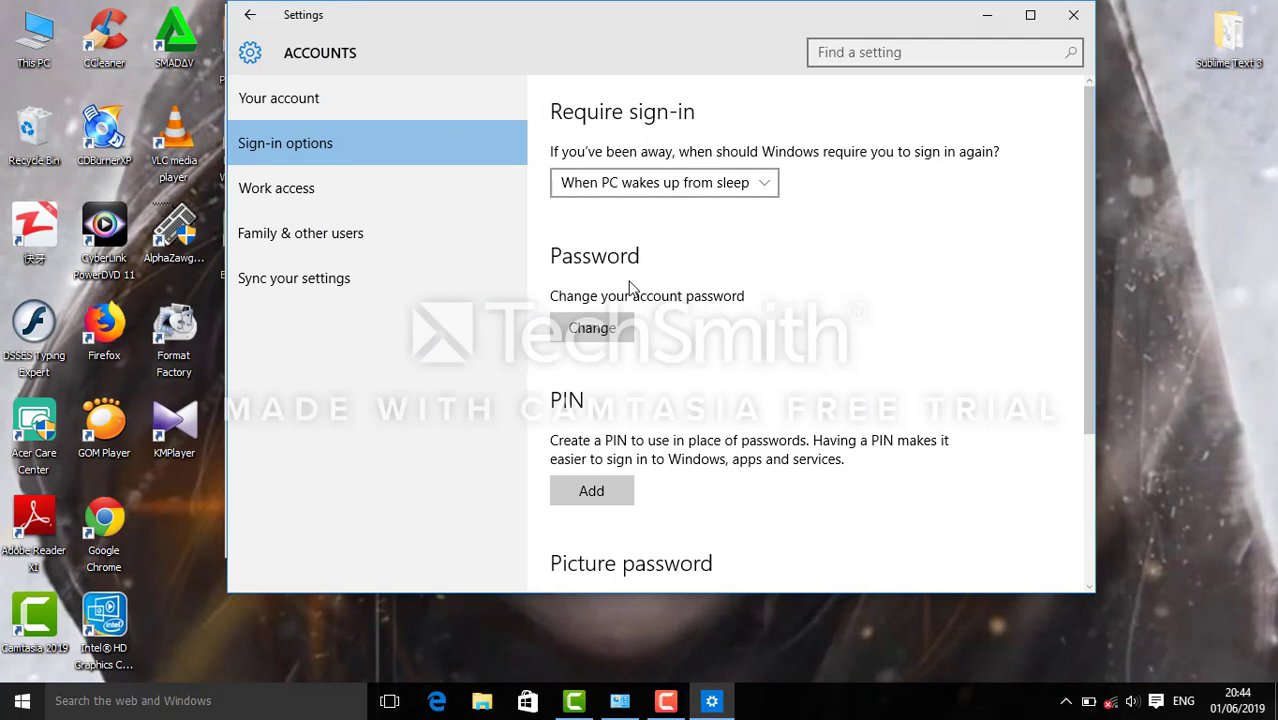
left_click_drag(680, 15, 670, 23)
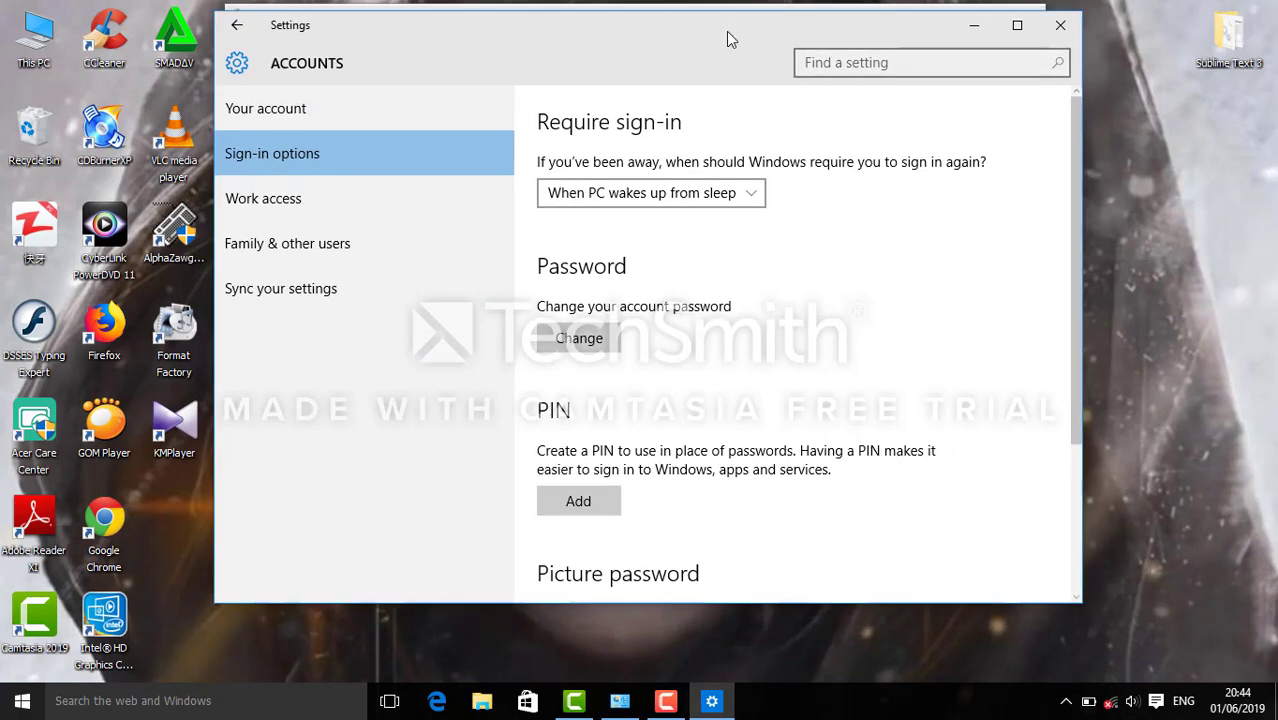
left_click(1062, 24)
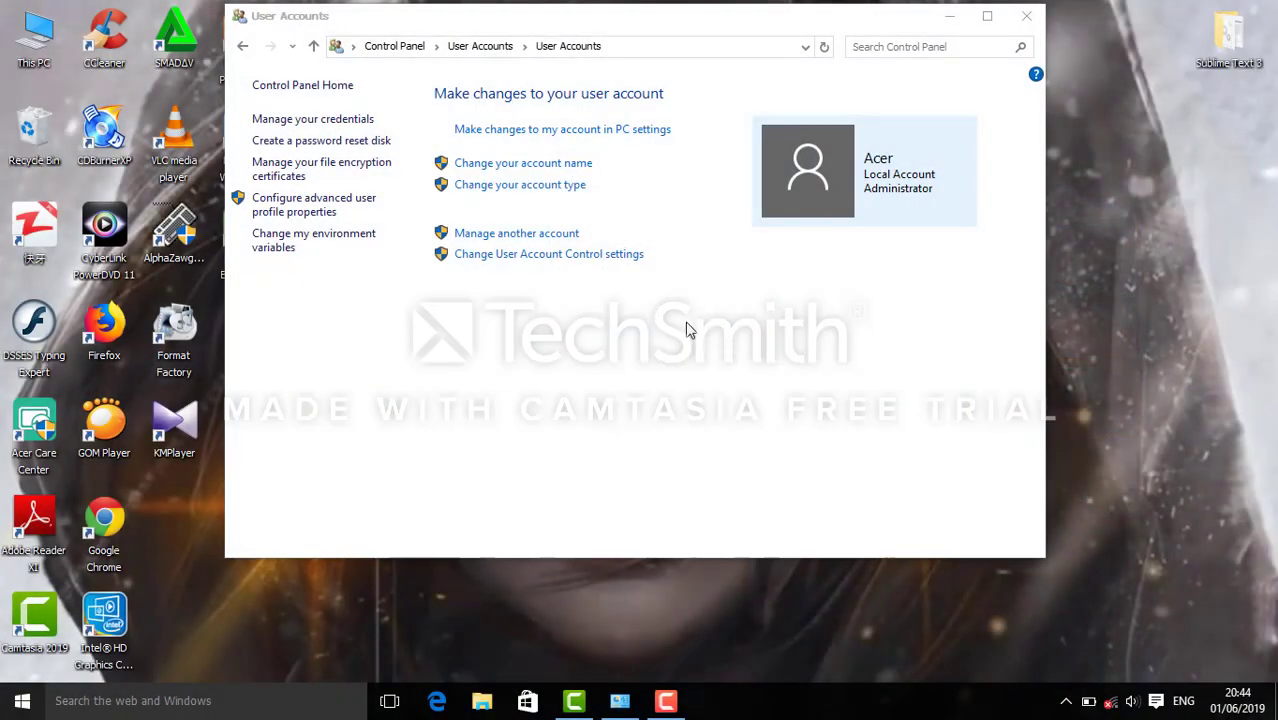
left_click(694, 322)
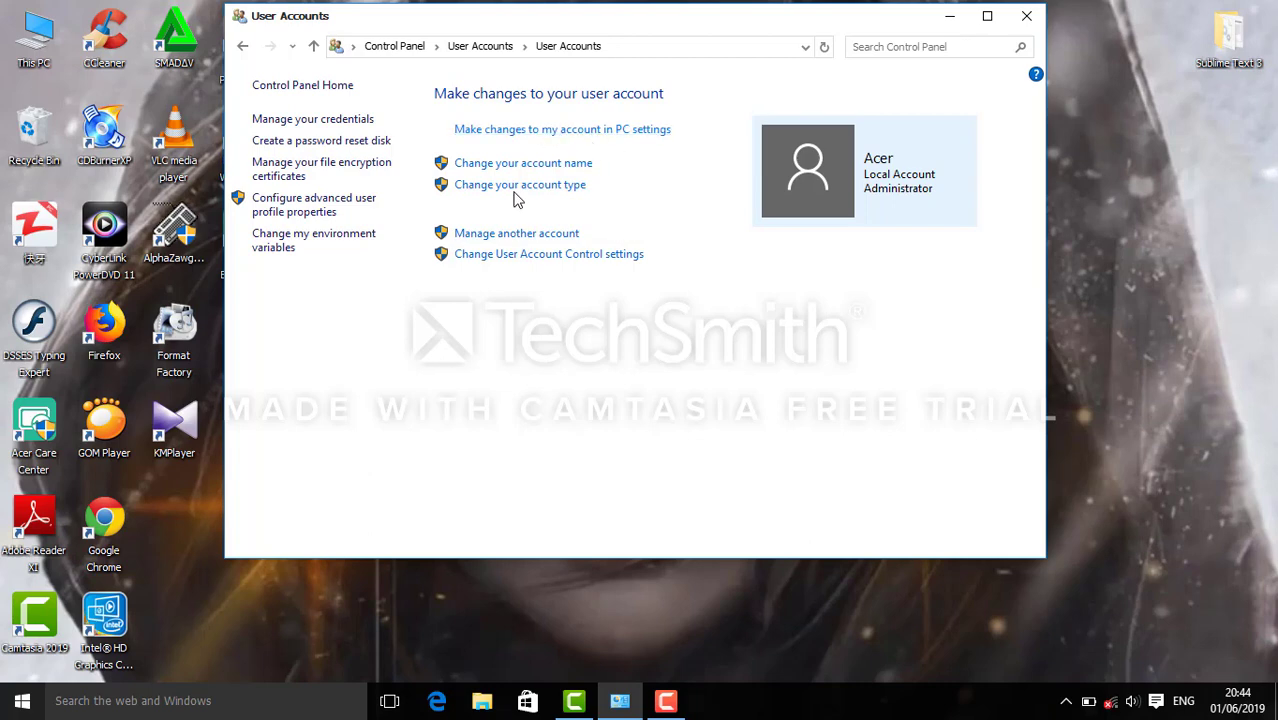
Return to the account's Sign-in options in Settings through Control Panel User Accounts.
left_click(243, 47)
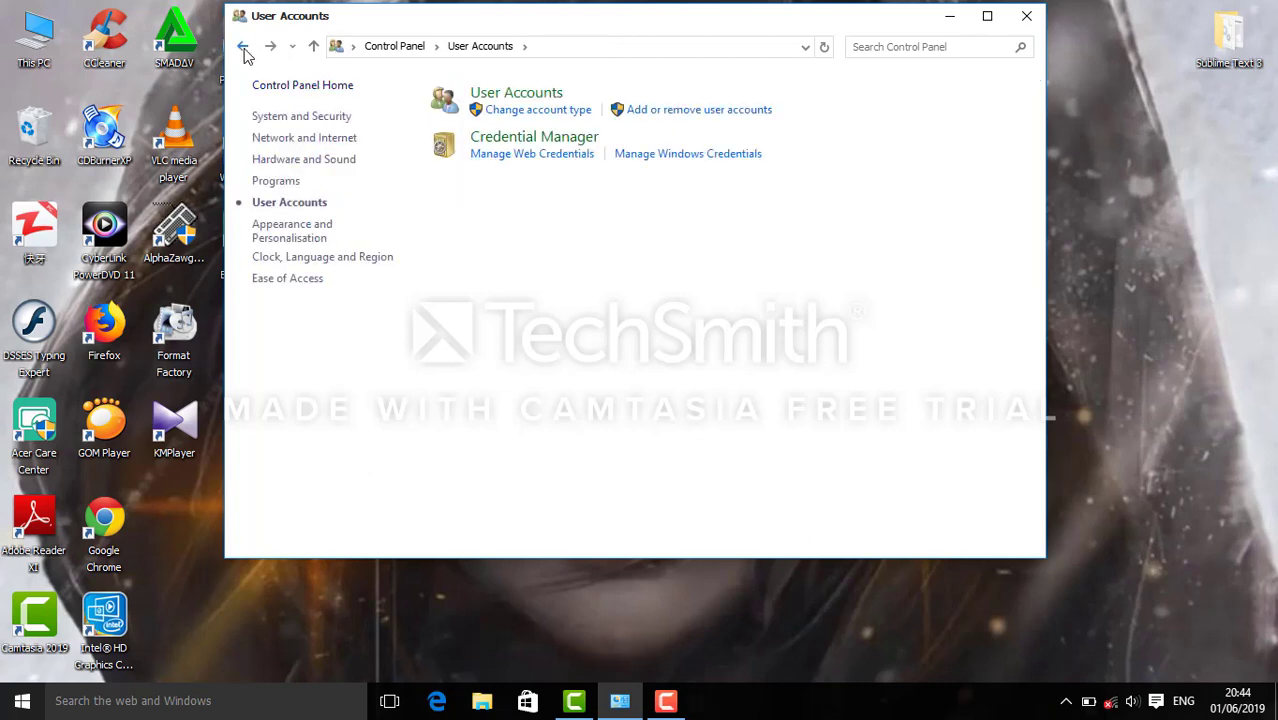
left_click(243, 47)
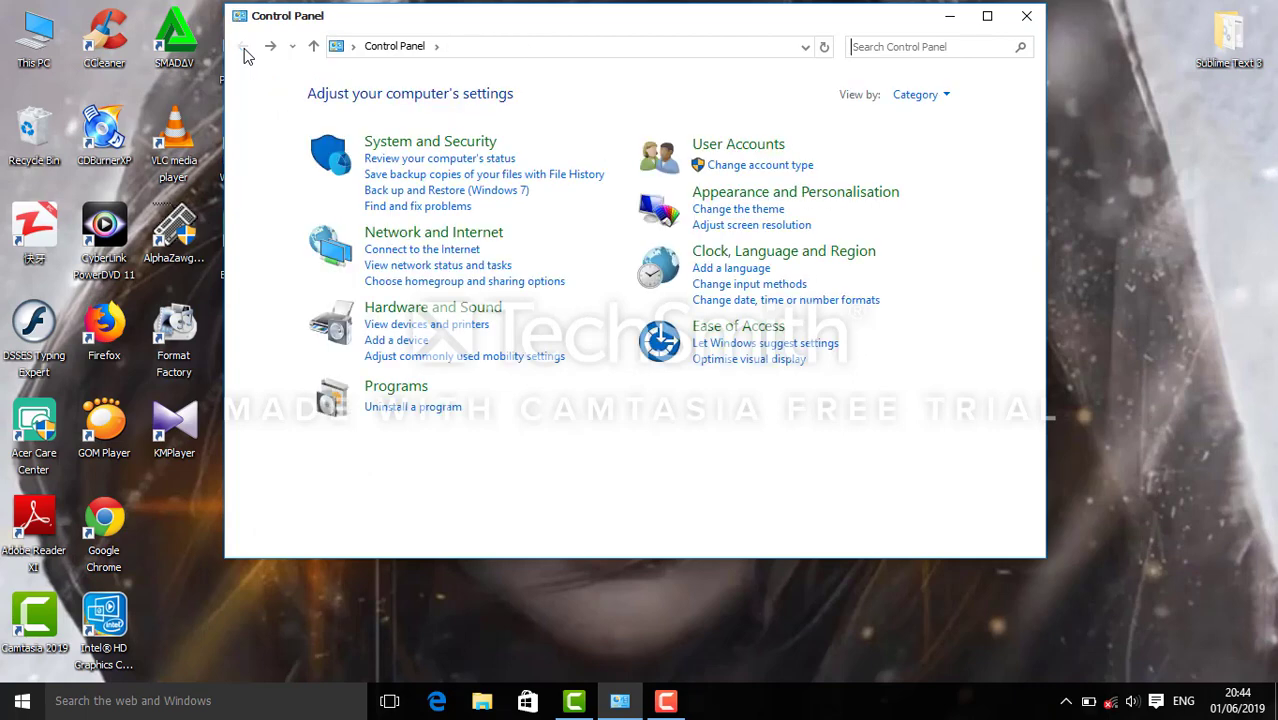
left_click(713, 146)
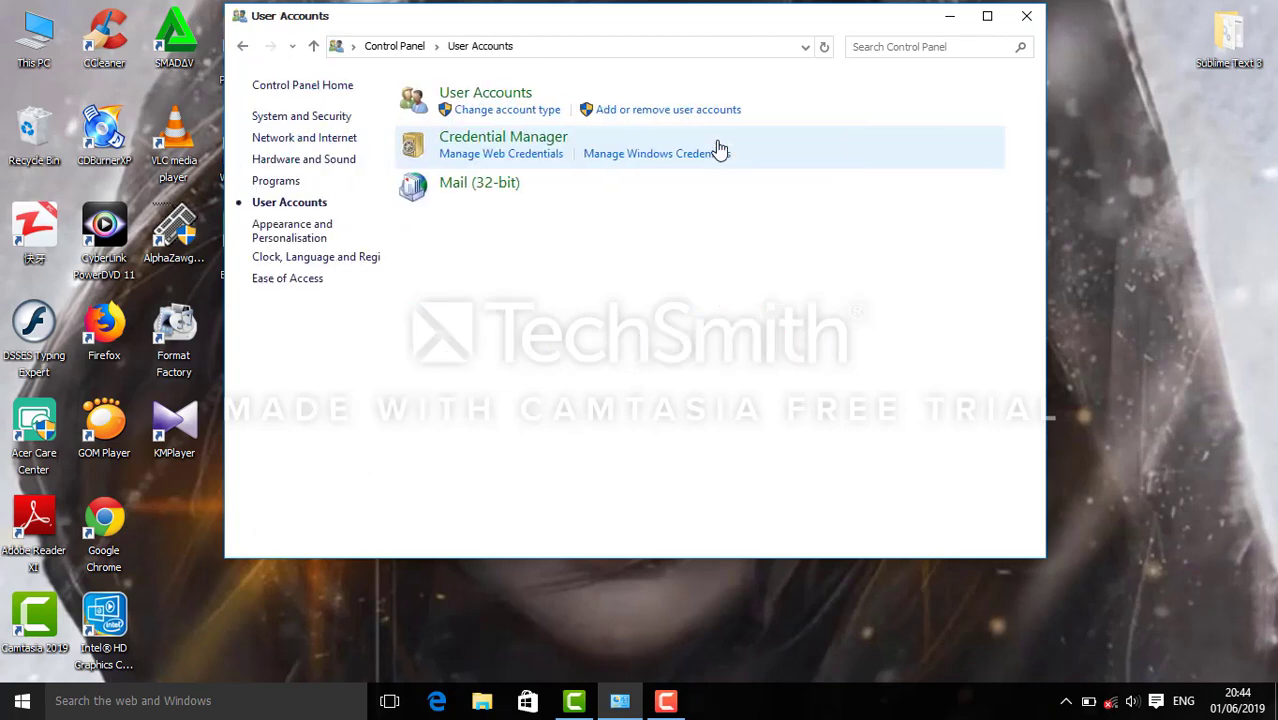
left_click(516, 93)
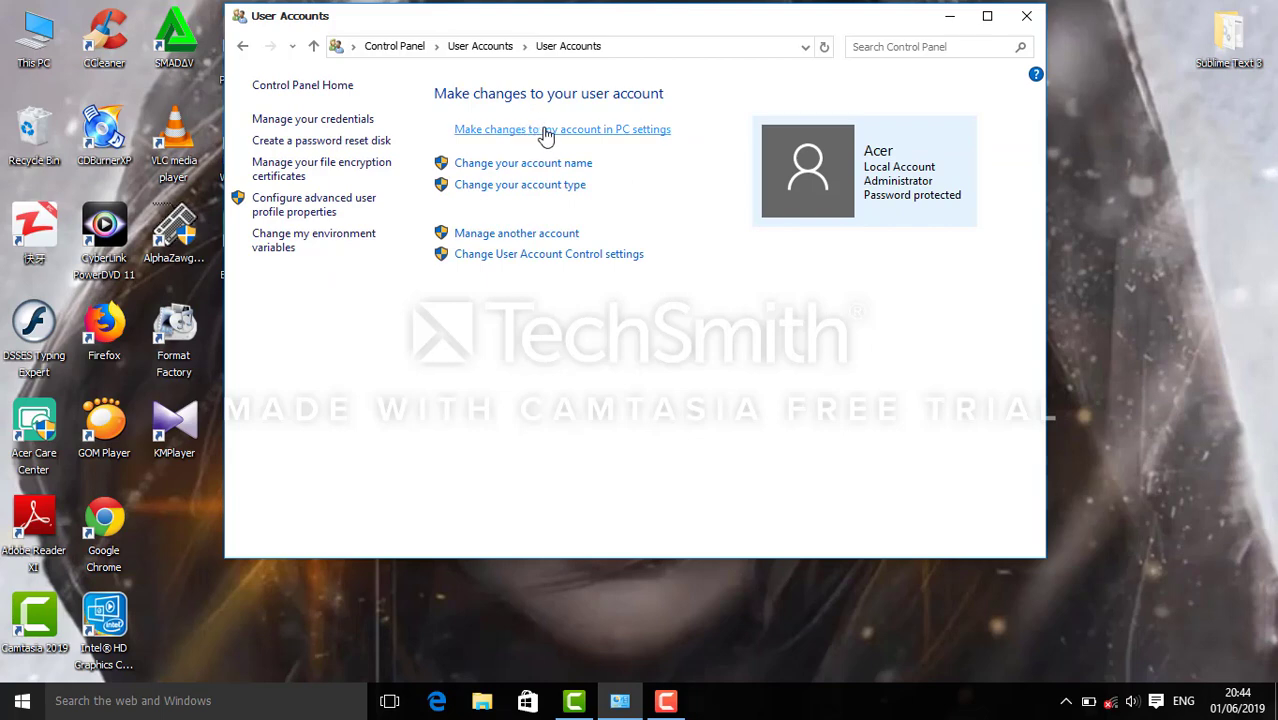
left_click(547, 135)
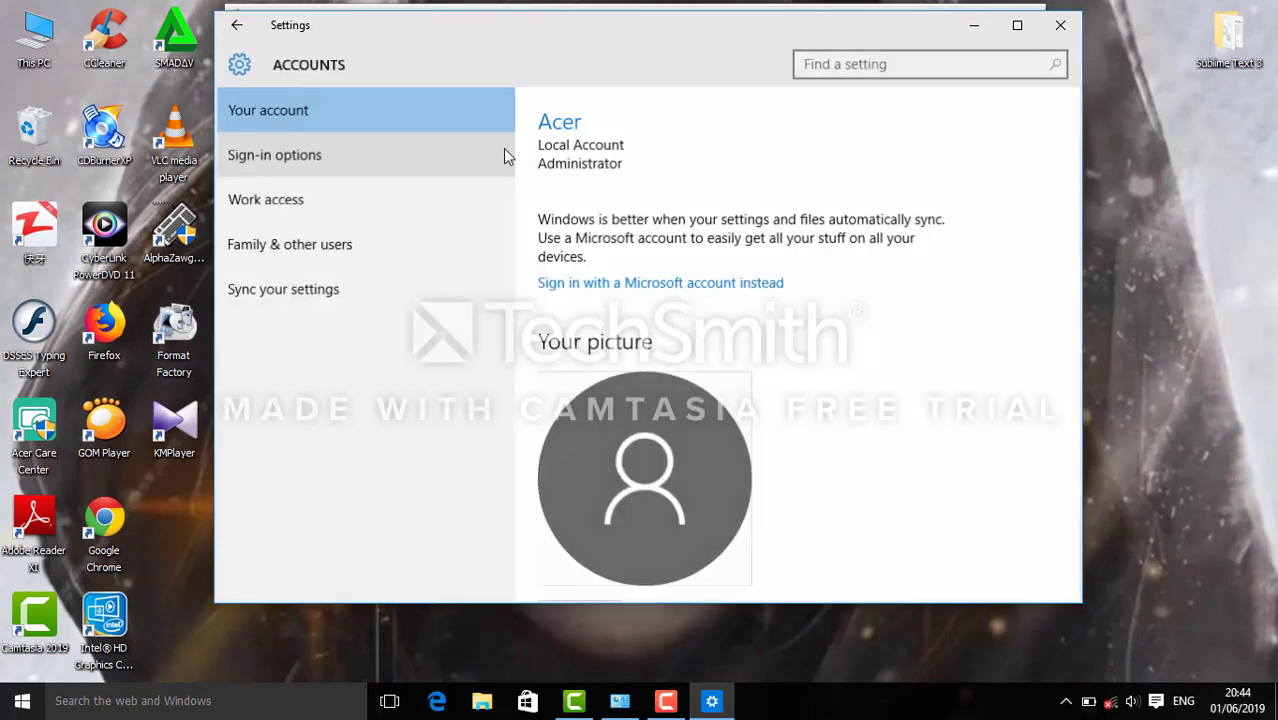
left_click(304, 158)
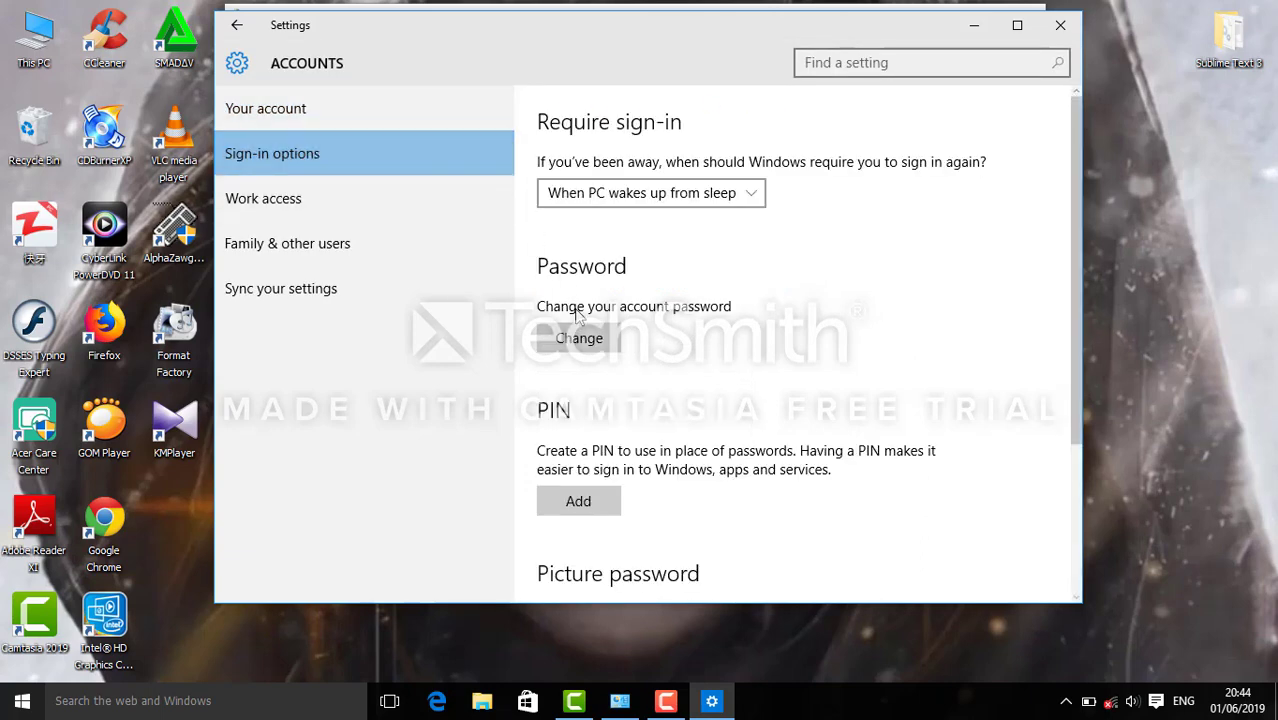
Remove the password by entering the current one and leaving the new password blank.
left_click(585, 339)
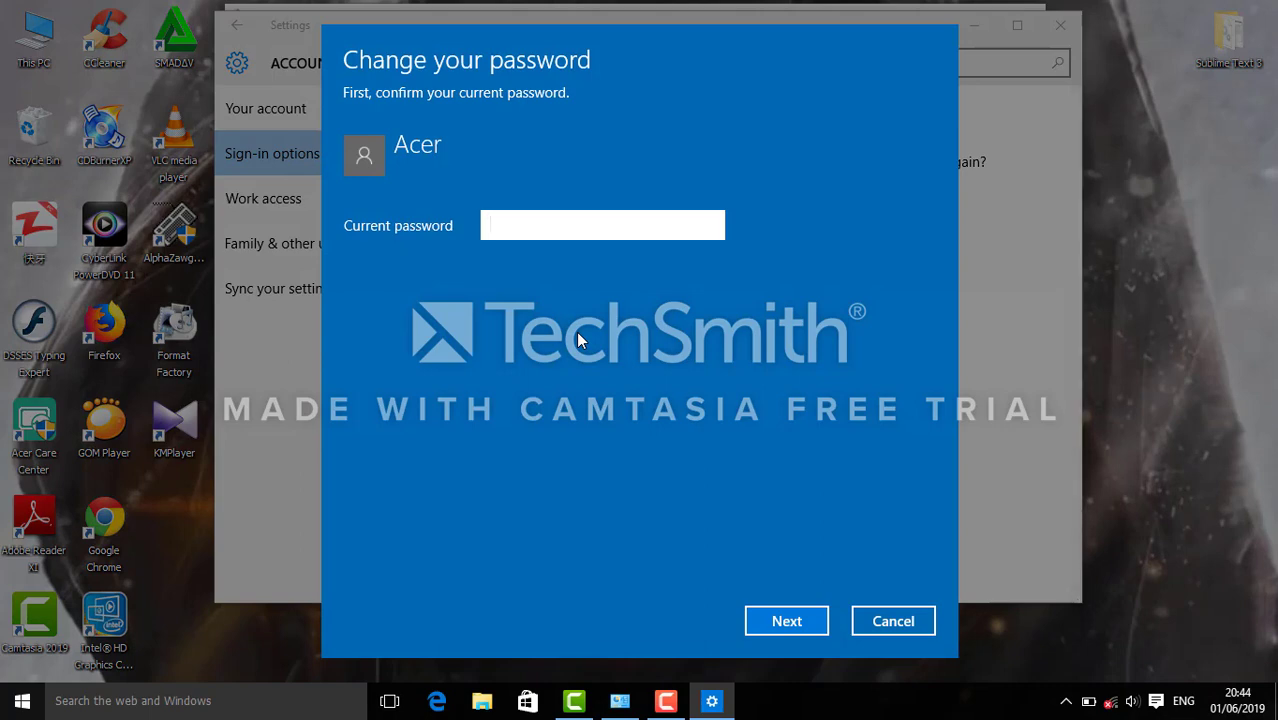
type("••••••")
left_click(710, 229)
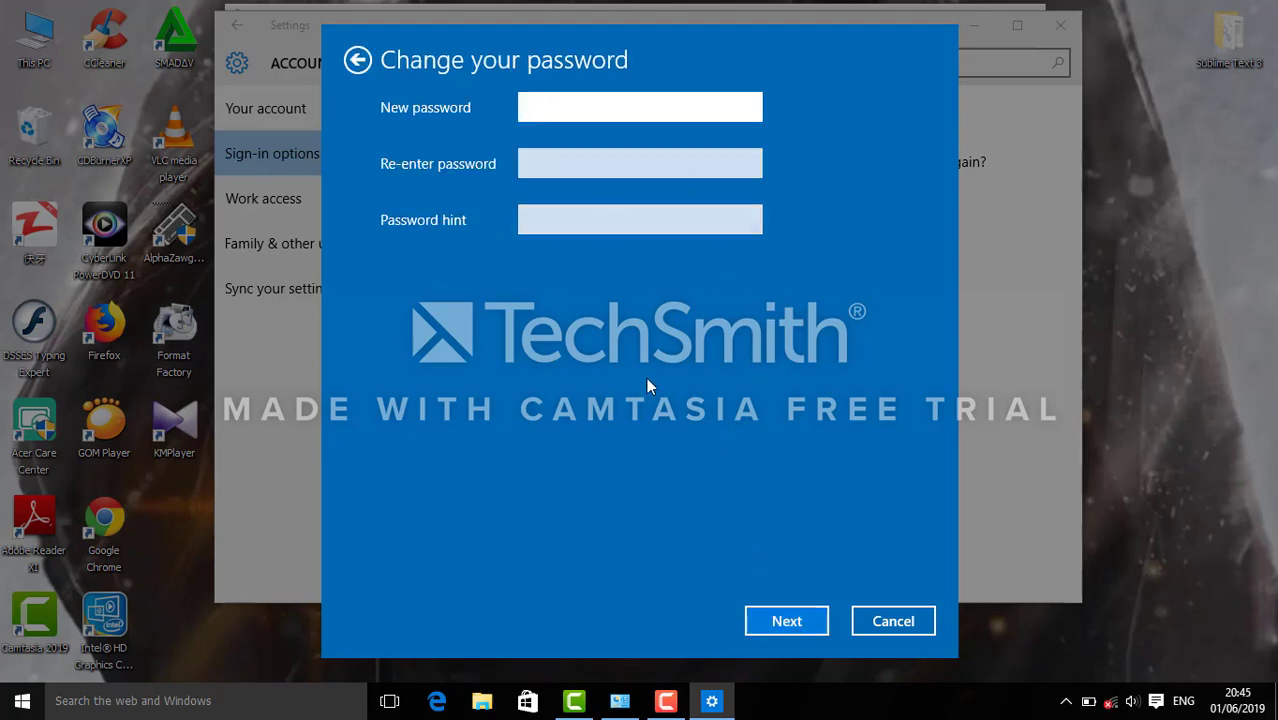
left_click(786, 621)
left_click(787, 621)
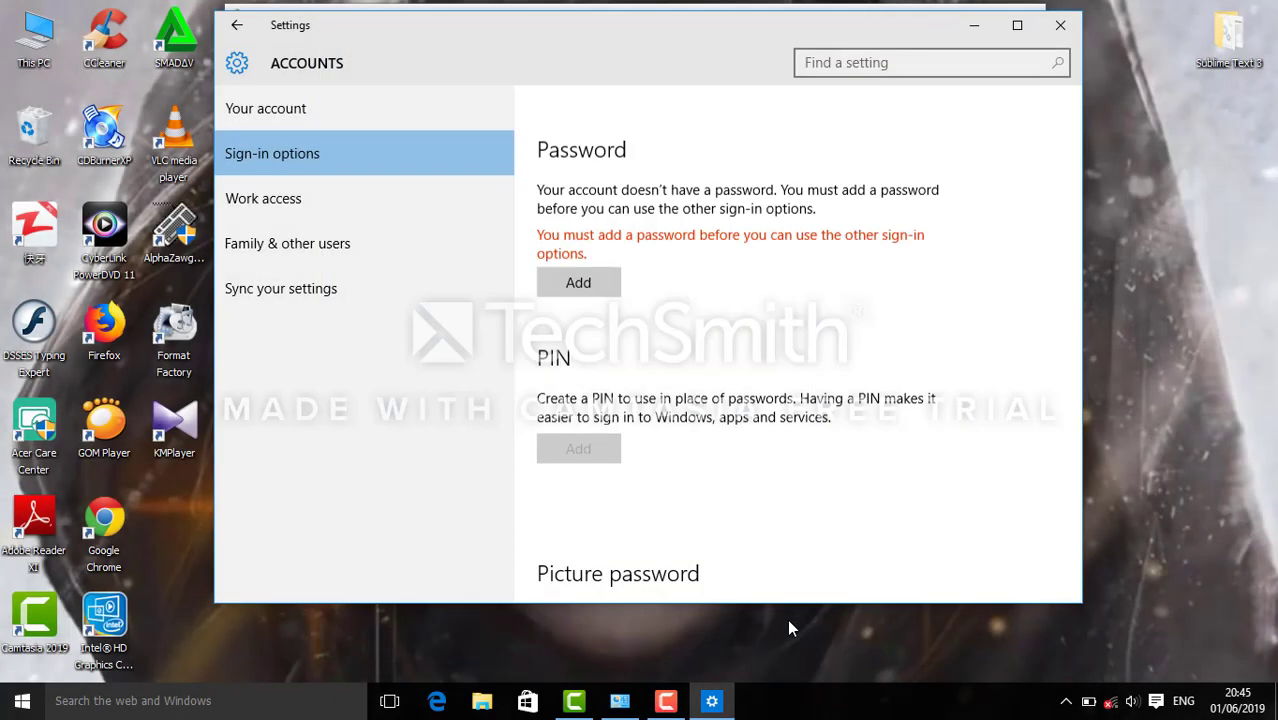
Close Settings and rename the local account to Tronsan.
left_click(1060, 25)
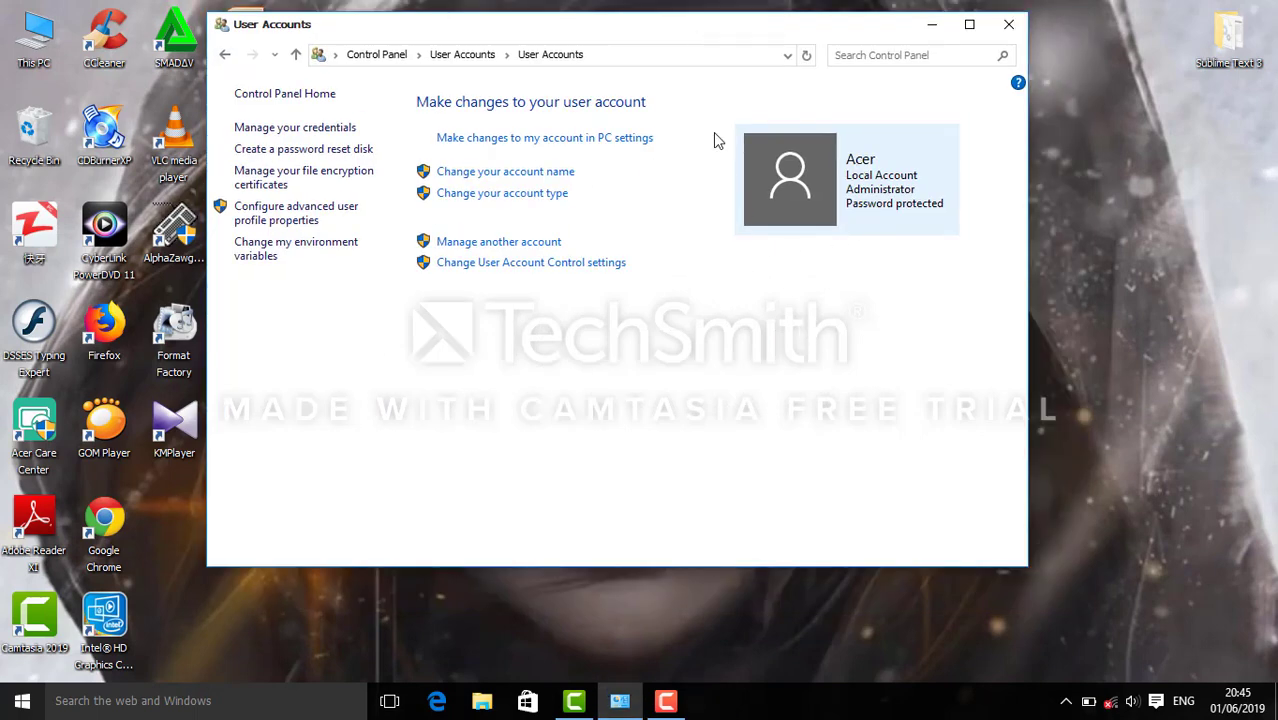
left_click_drag(637, 41, 648, 38)
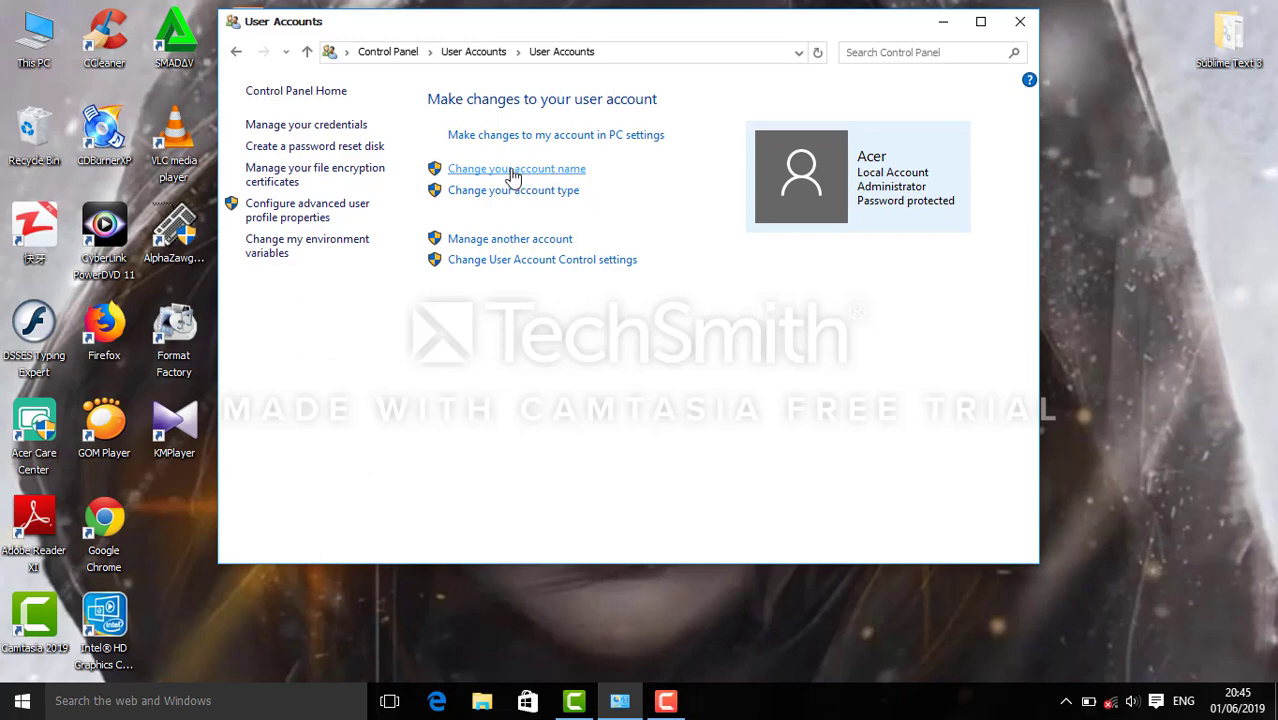
left_click(513, 170)
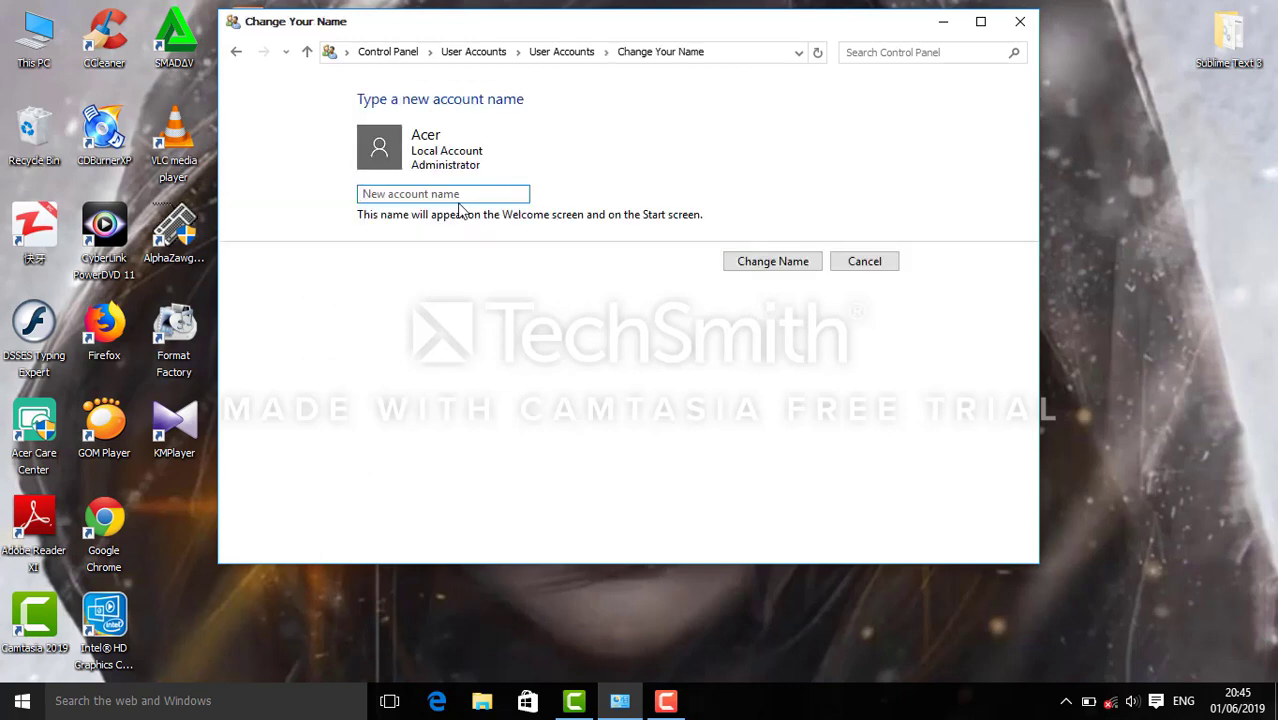
type("Tronsan")
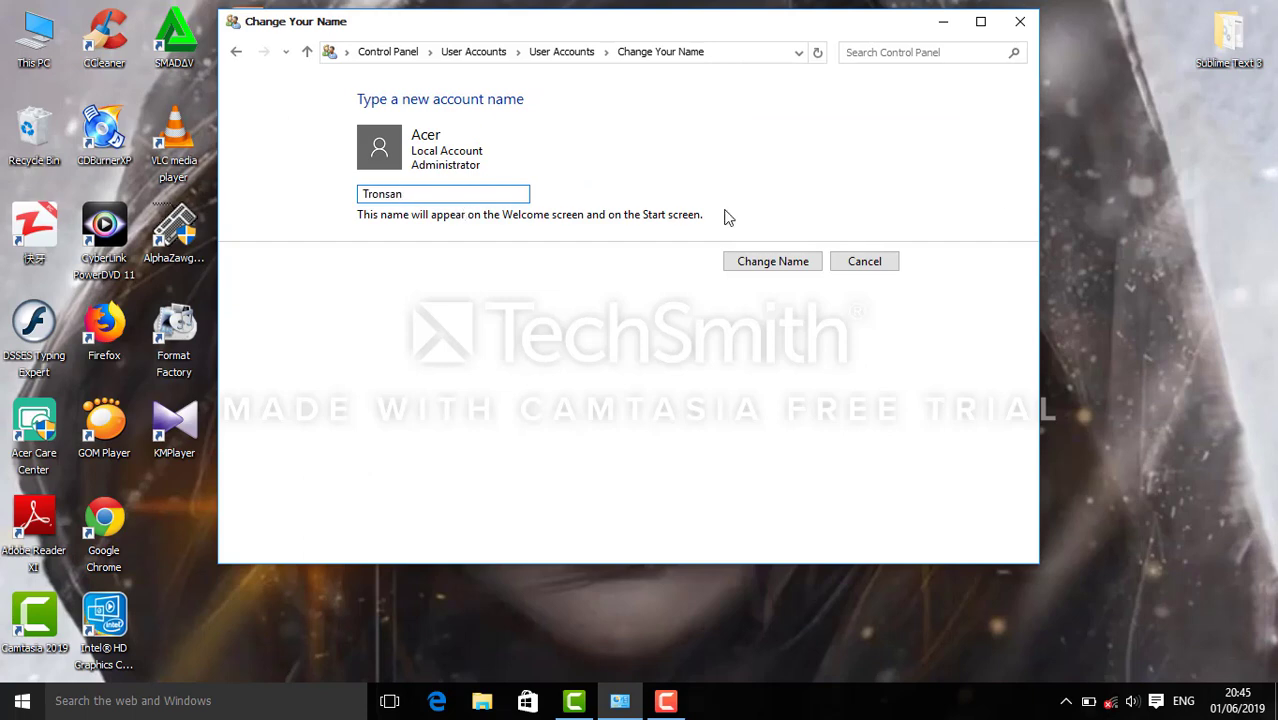
left_click(818, 261)
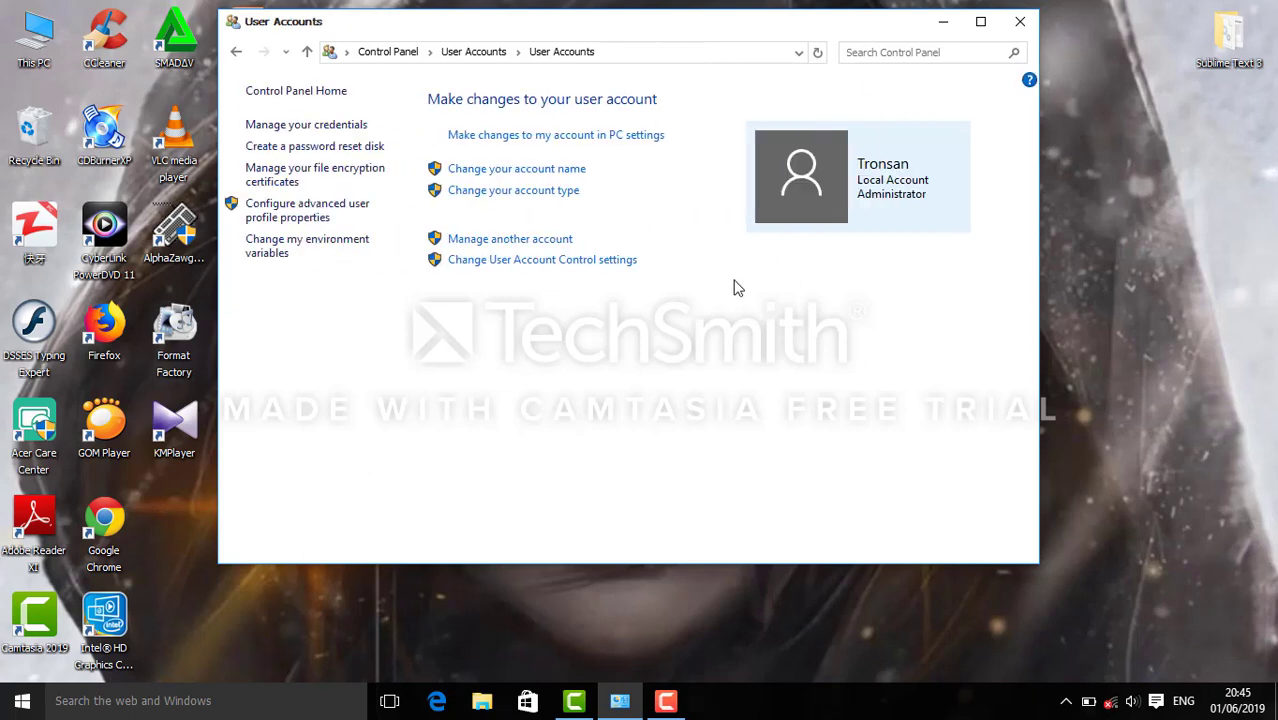
Check the new name in the Start menu, then rename the account back to Acer.
left_click(6, 705)
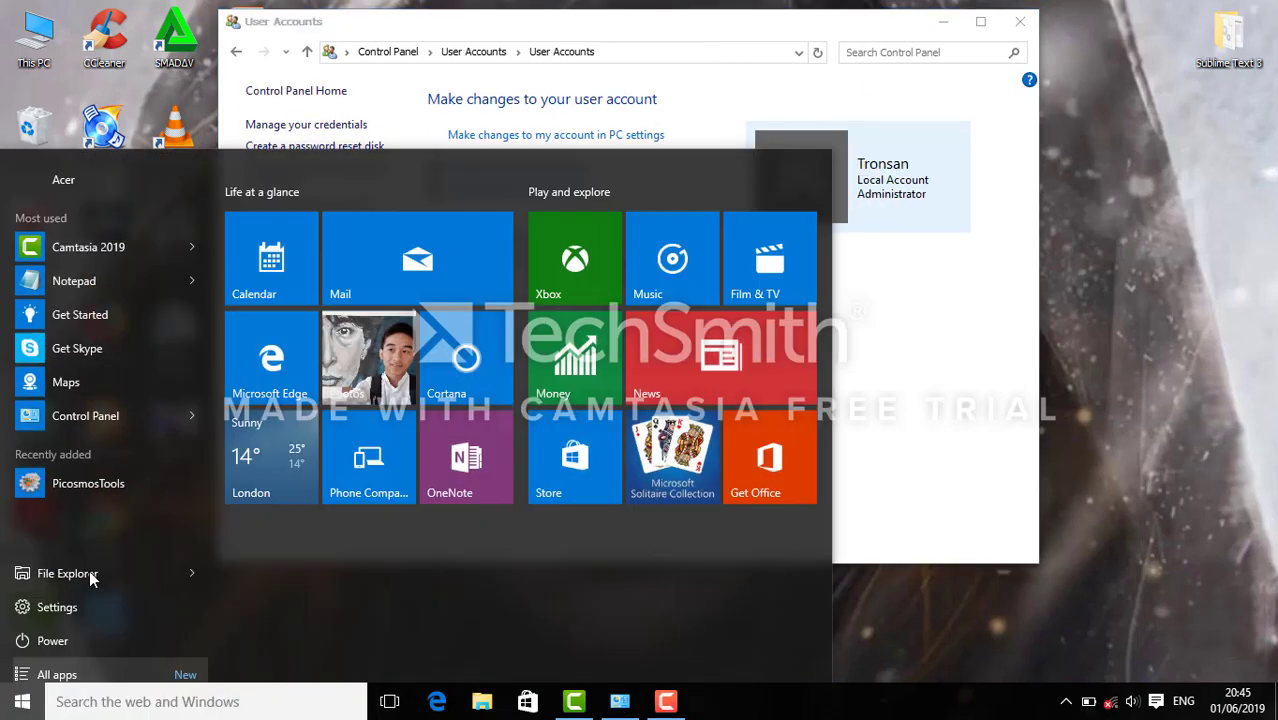
left_click(985, 389)
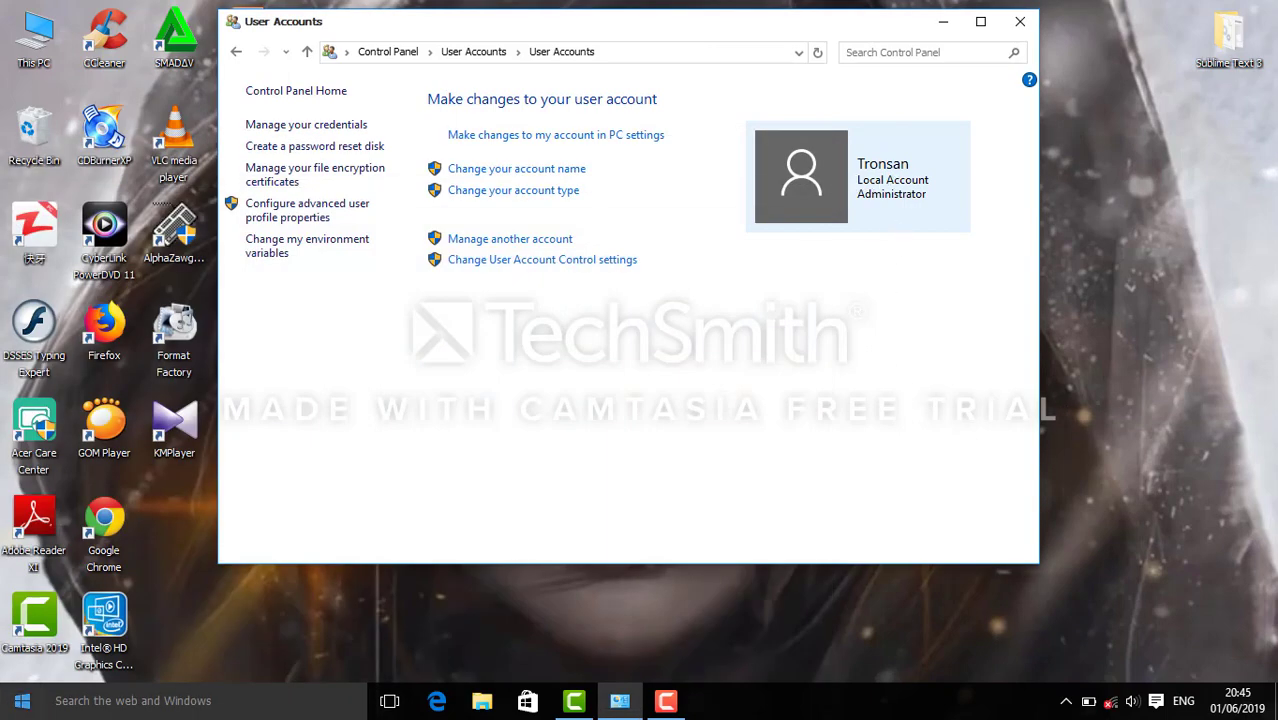
left_click(22, 700)
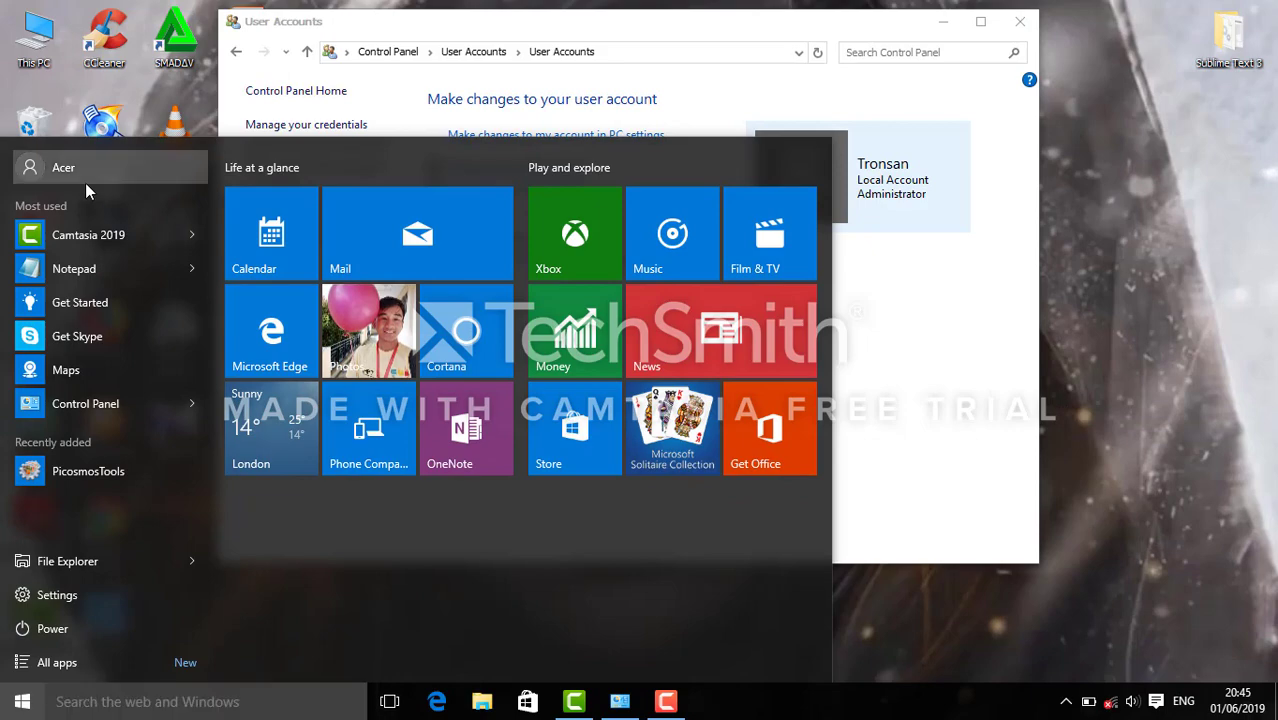
left_click(85, 180)
left_click(984, 376)
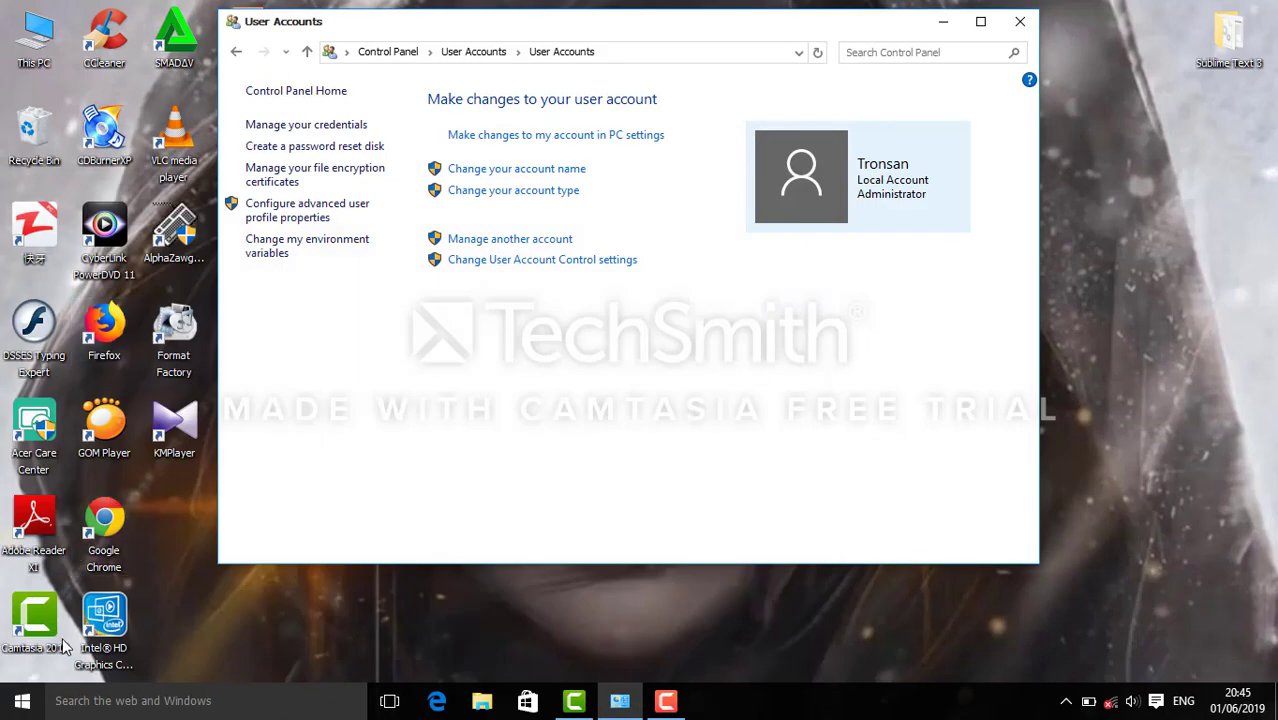
left_click(22, 700)
left_click(953, 333)
left_click(547, 170)
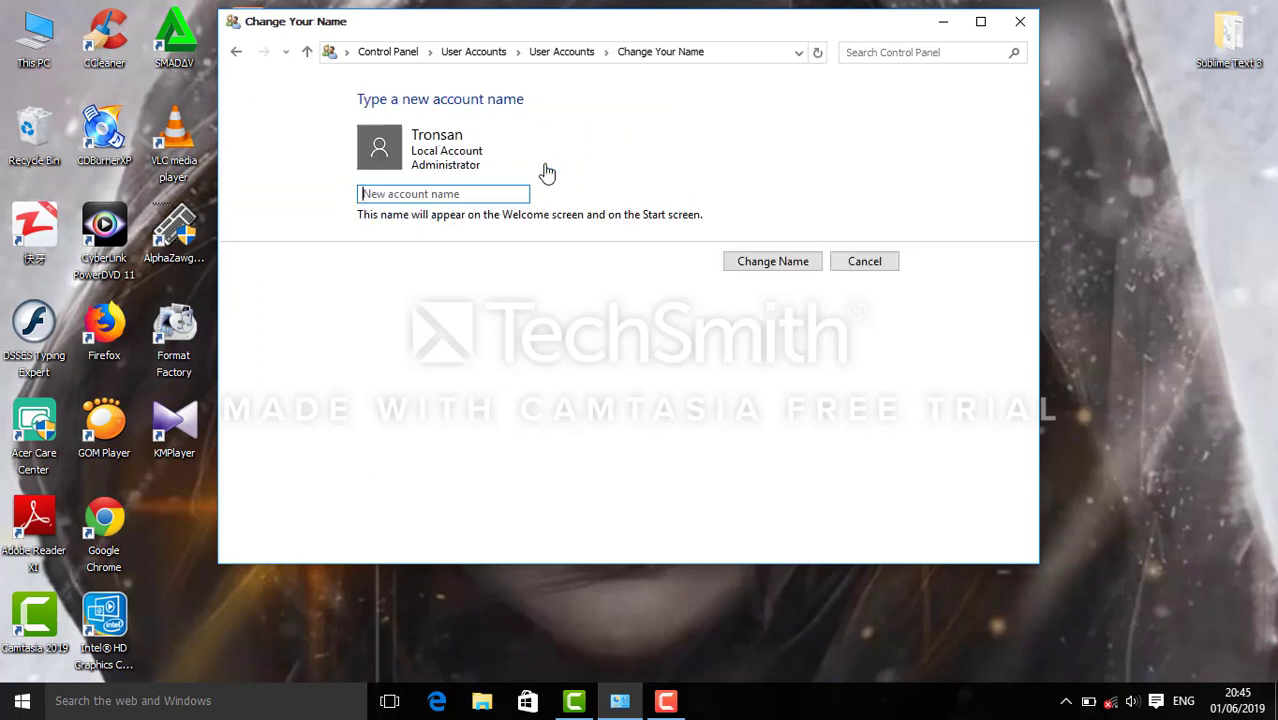
type("Acer")
left_click(762, 268)
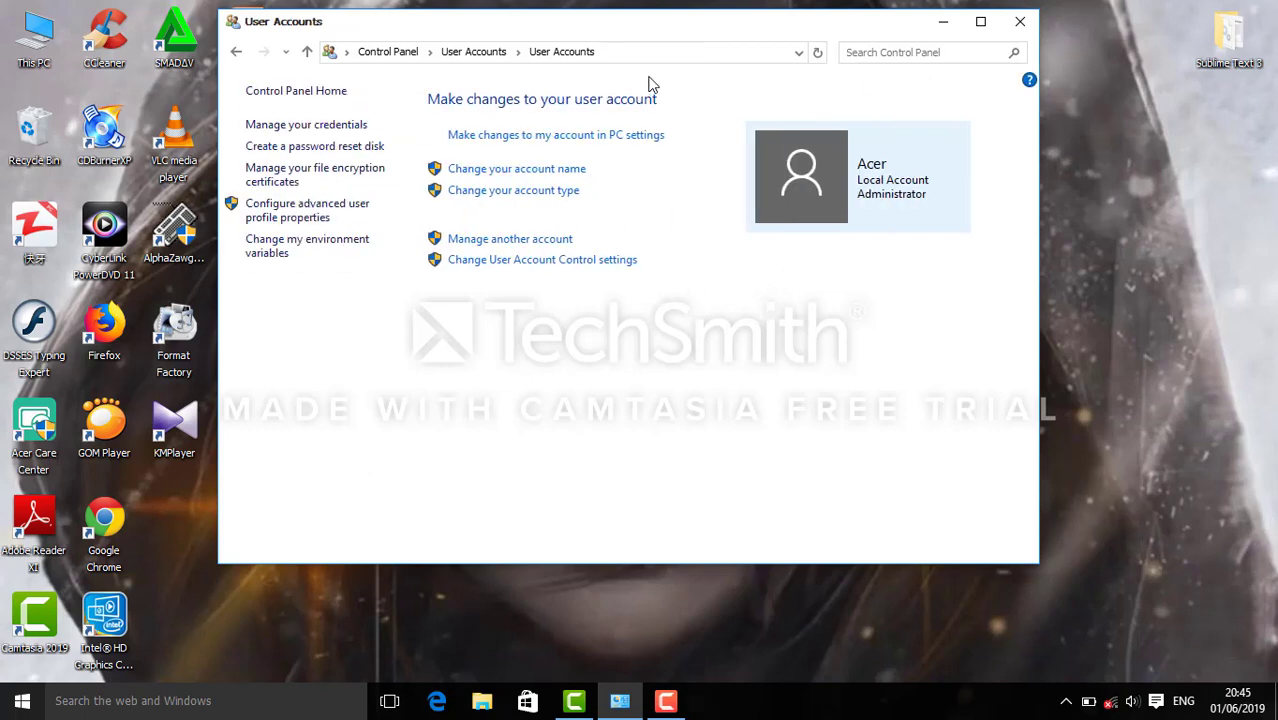
Reposition the User Accounts window.
left_click_drag(668, 38, 611, 33)
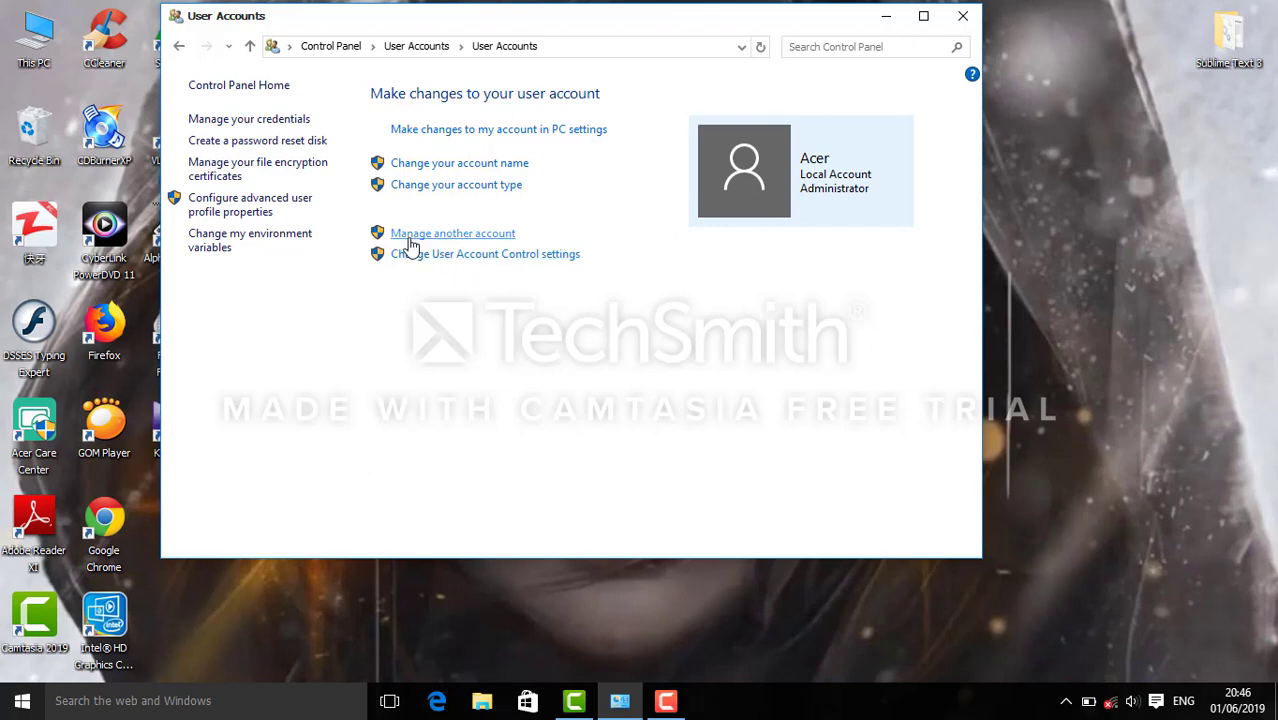
Create a local user 'Anyone' via Settings' Add someone else to this PC.
left_click(477, 238)
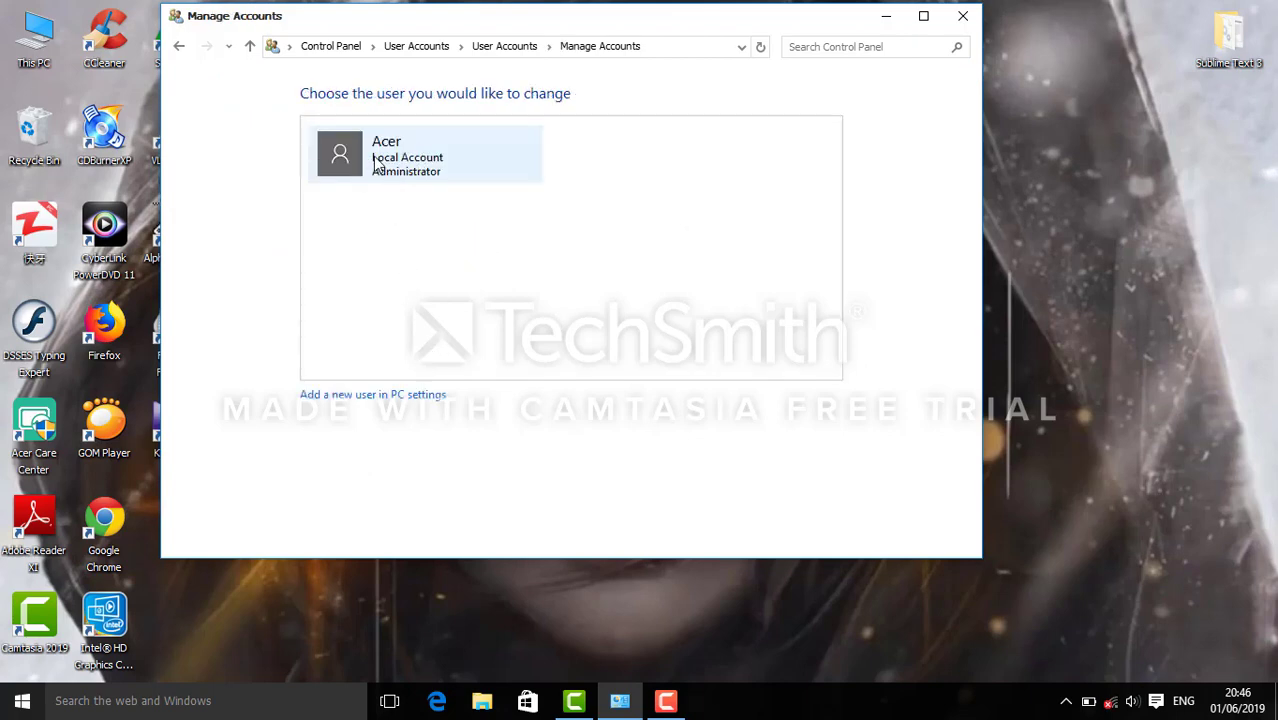
left_click(354, 399)
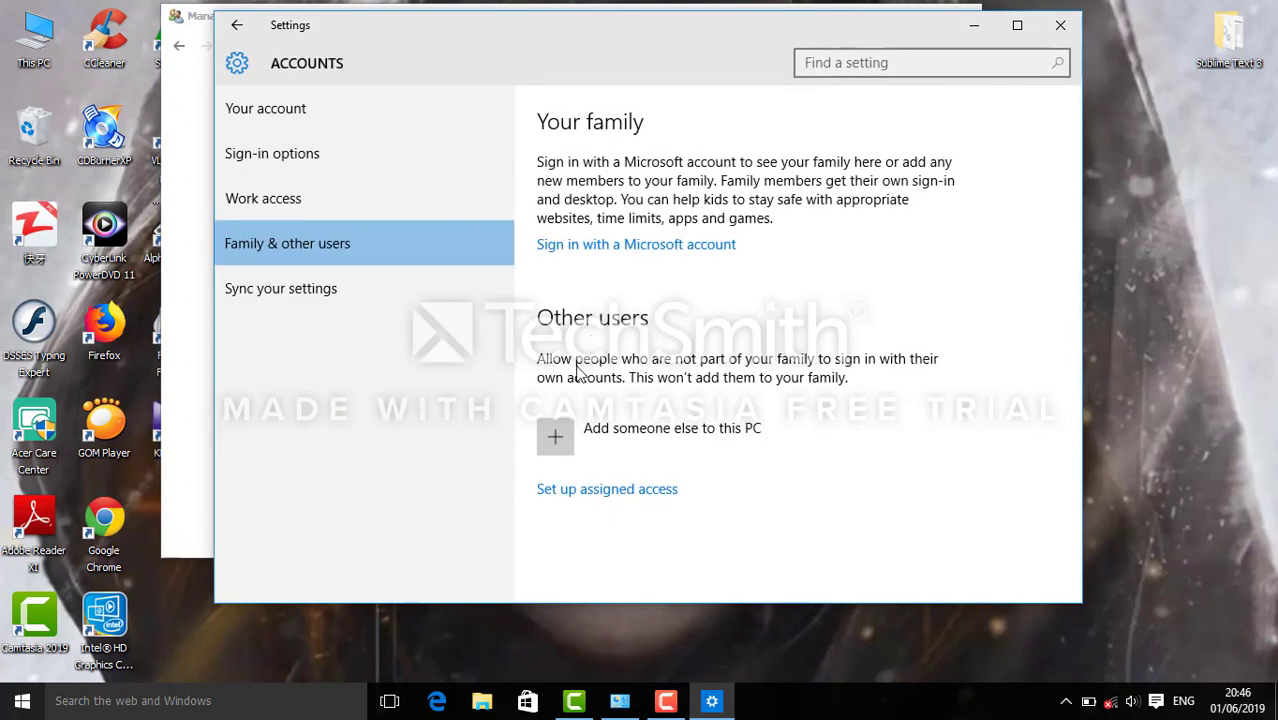
left_click(556, 437)
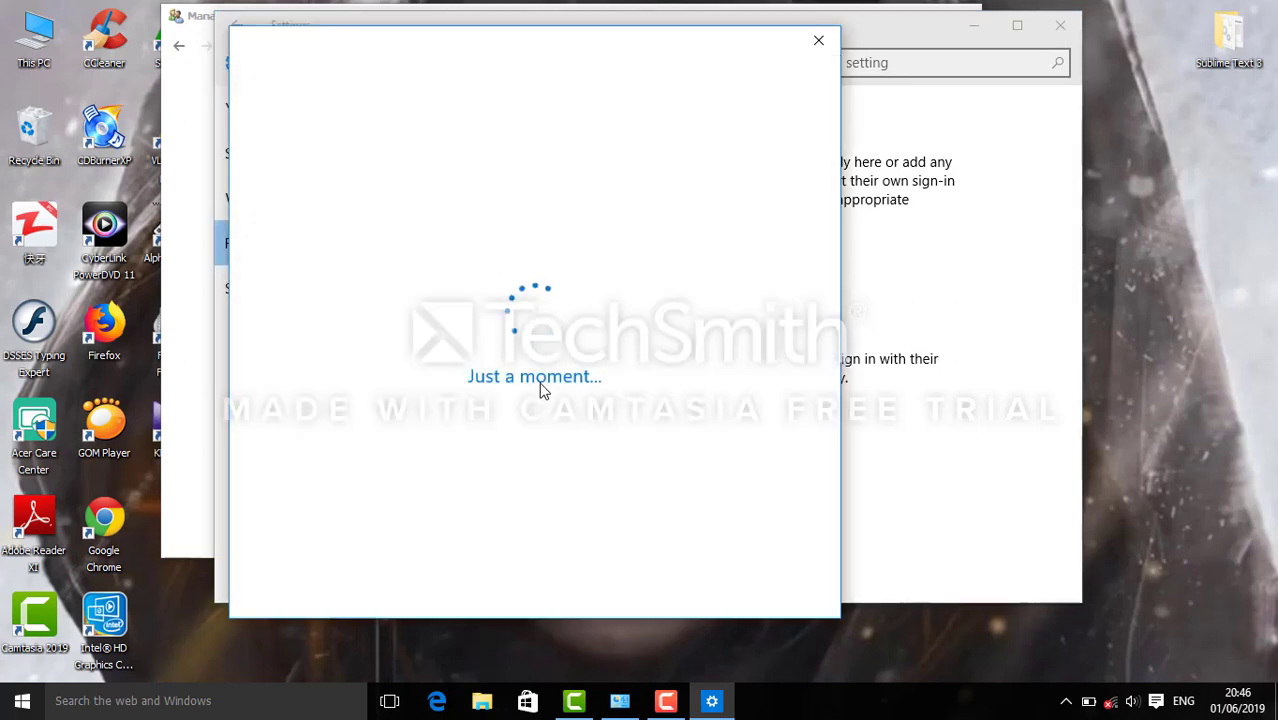
left_click(354, 257)
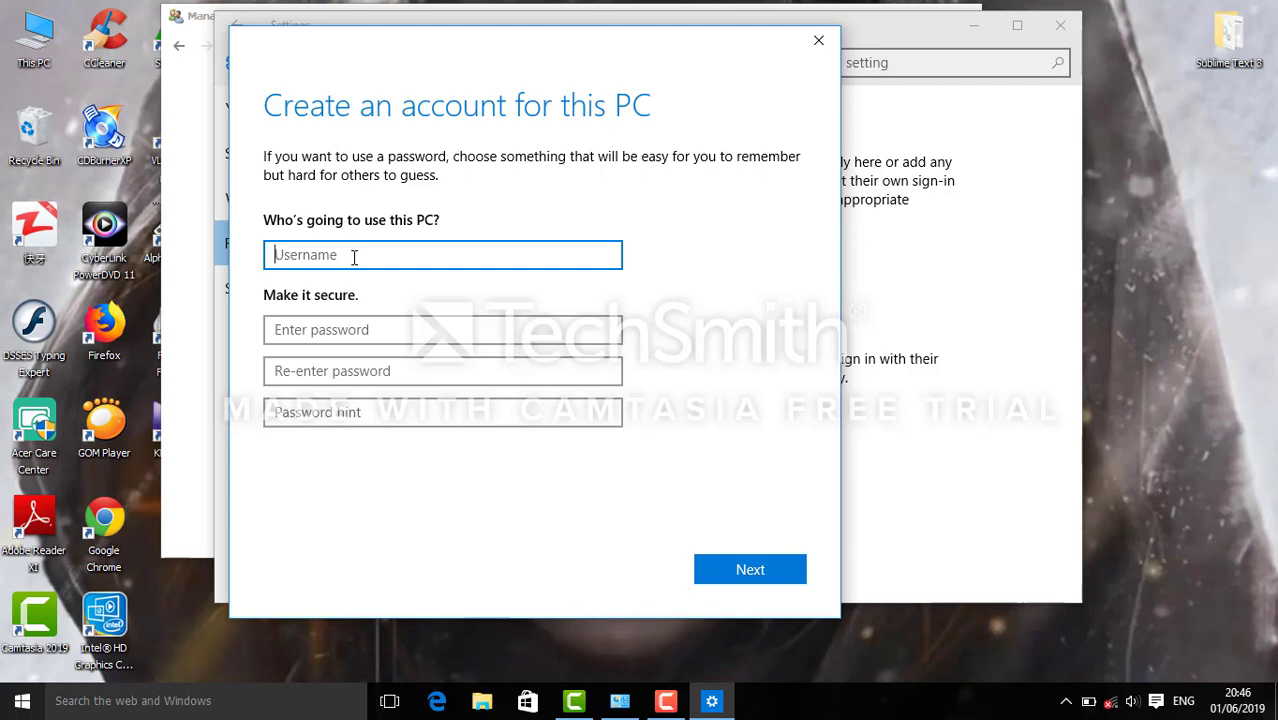
type("Anyone")
left_click(783, 570)
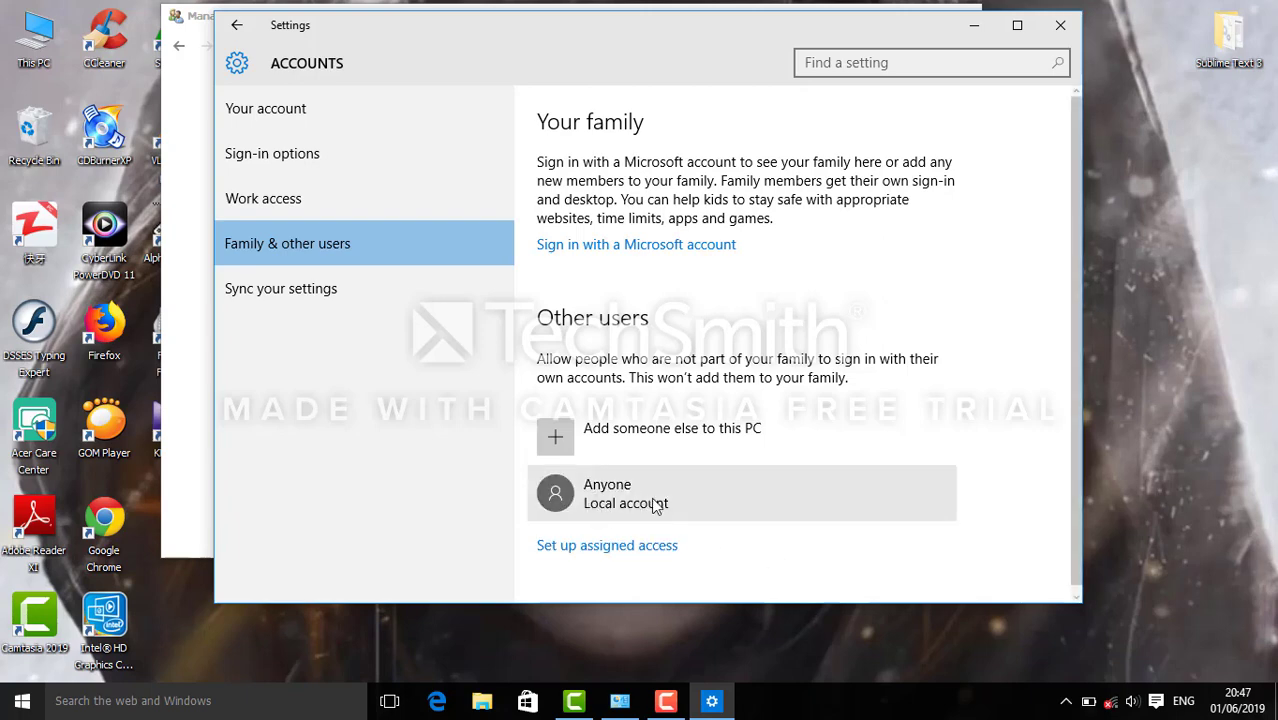
Close the Settings and Manage Accounts windows, then refresh the desktop.
left_click(1060, 25)
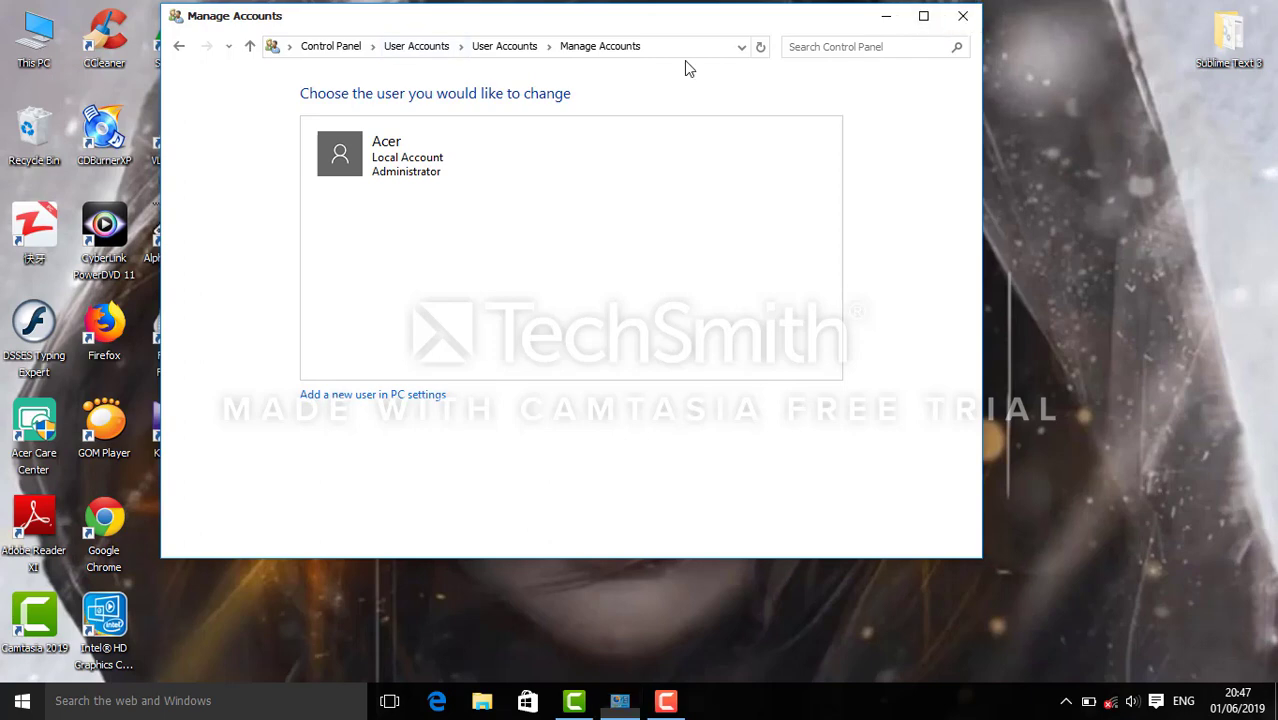
left_click(963, 17)
right_click(431, 108)
left_click(482, 167)
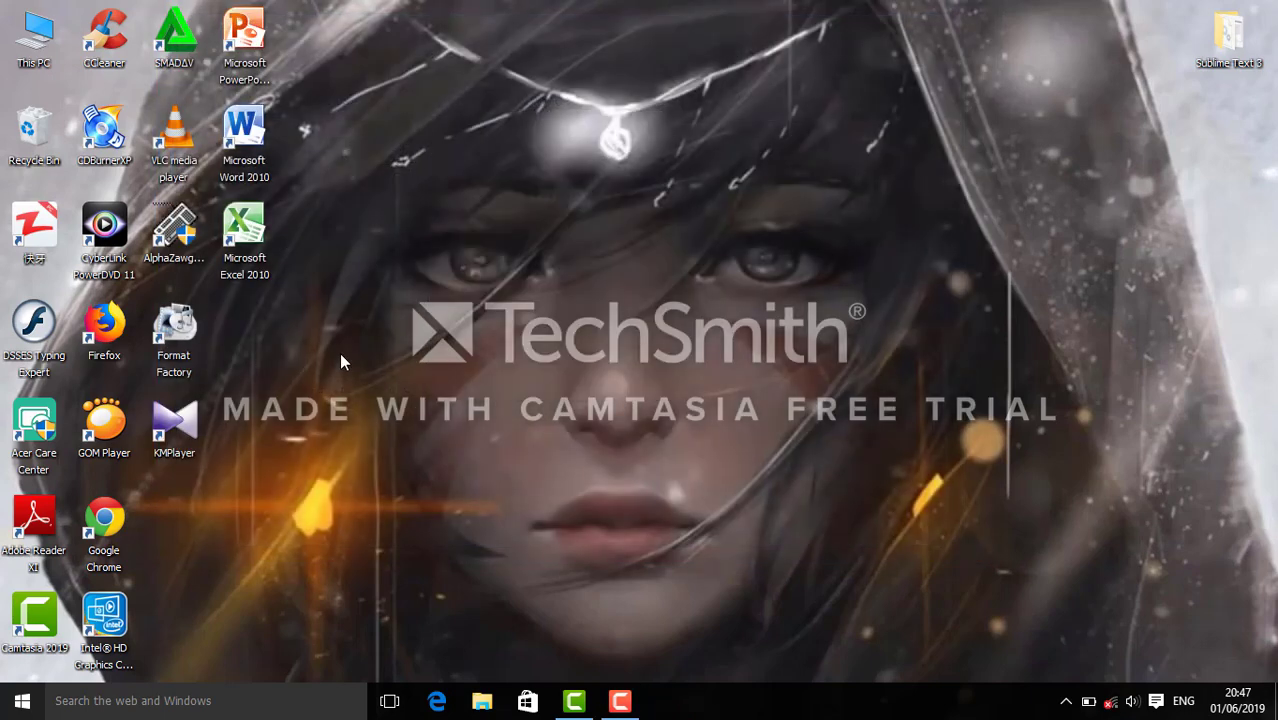
Reopen Control Panel from search and open the Acer account from Manage another account.
left_click(93, 706)
type("c")
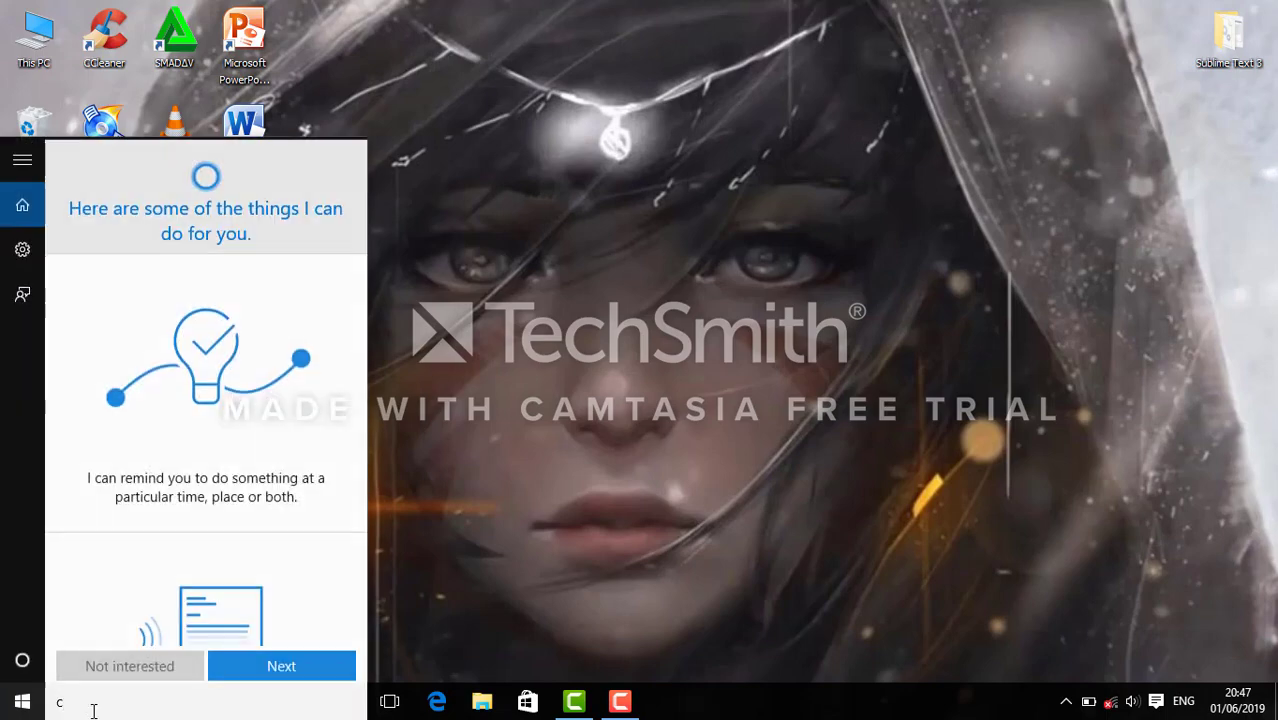
type("on")
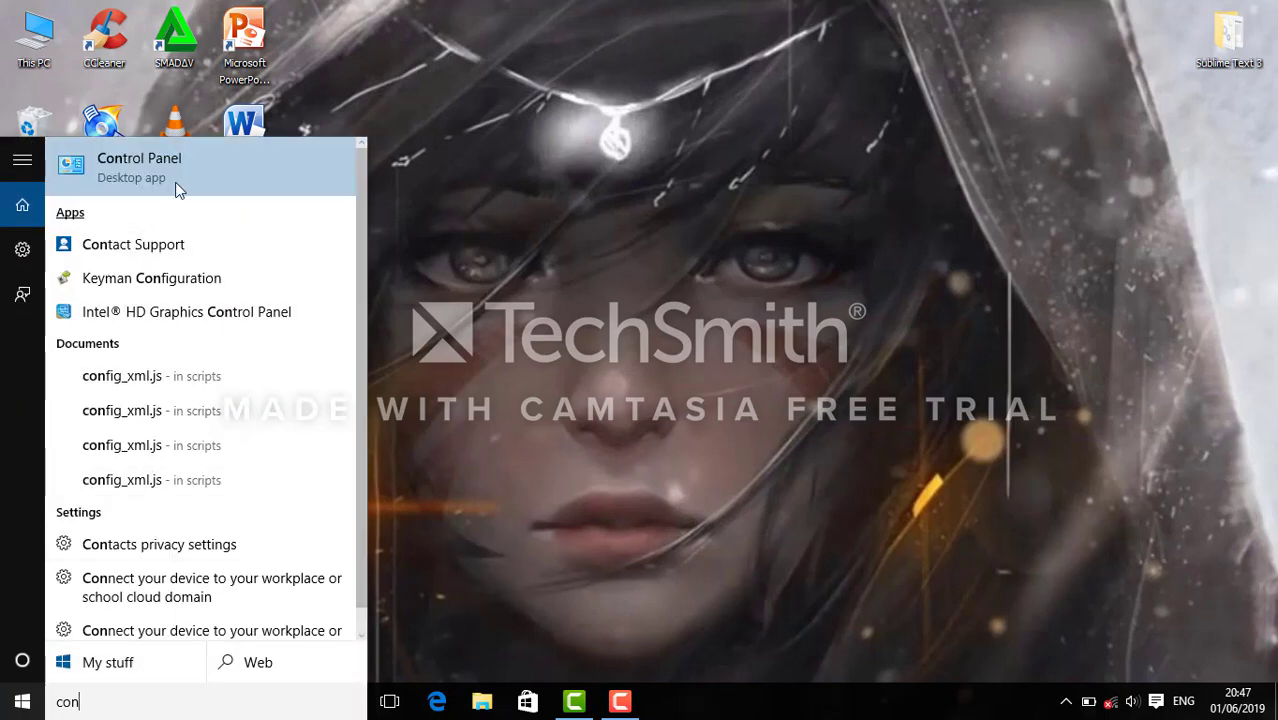
left_click(177, 188)
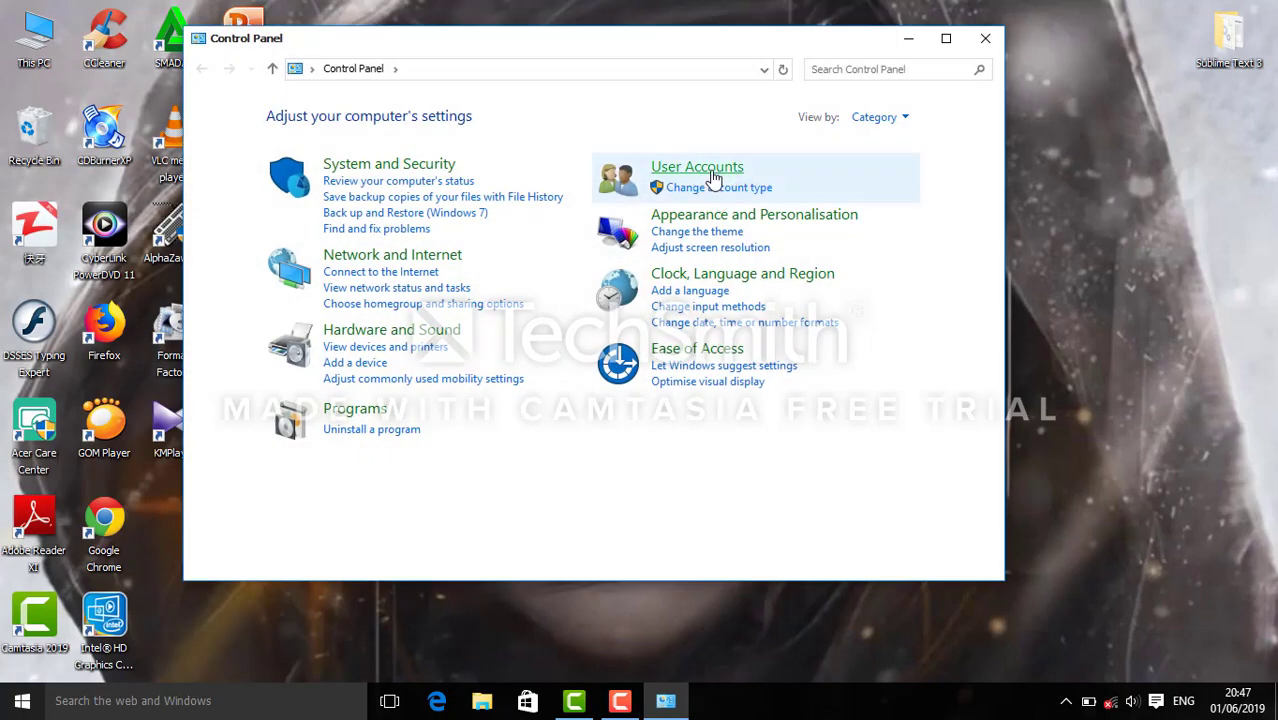
left_click(706, 168)
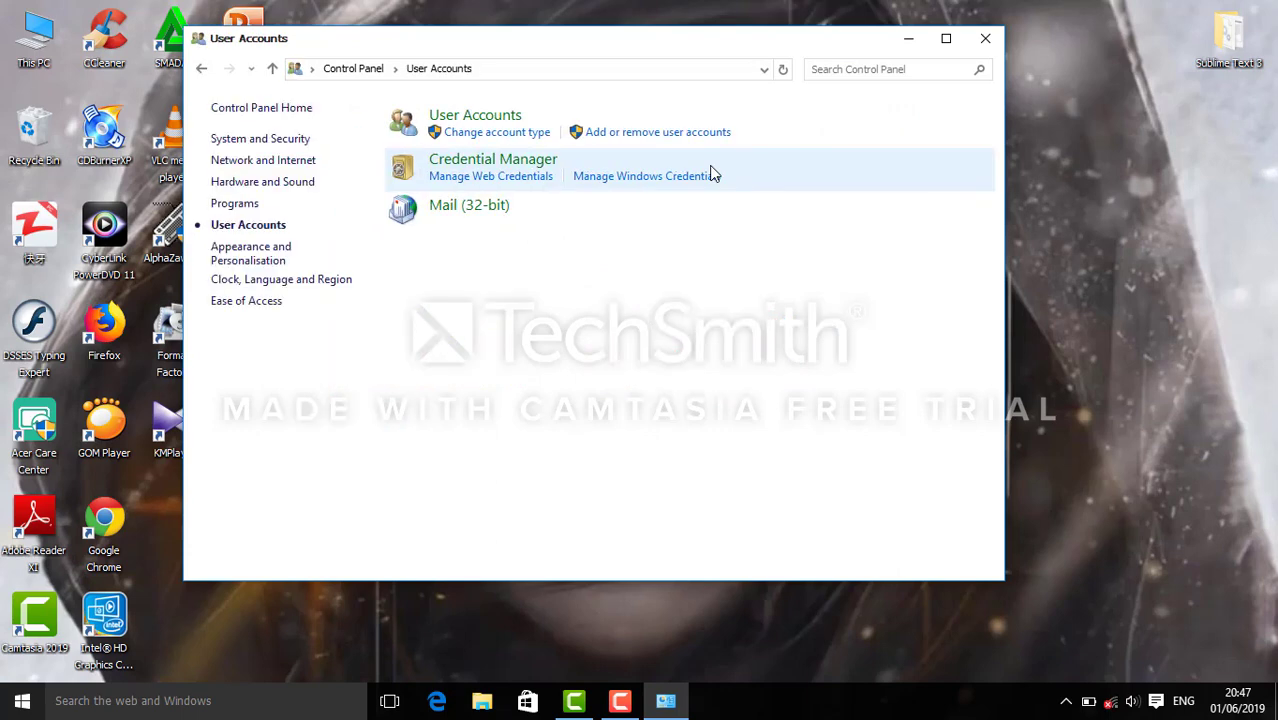
left_click(489, 118)
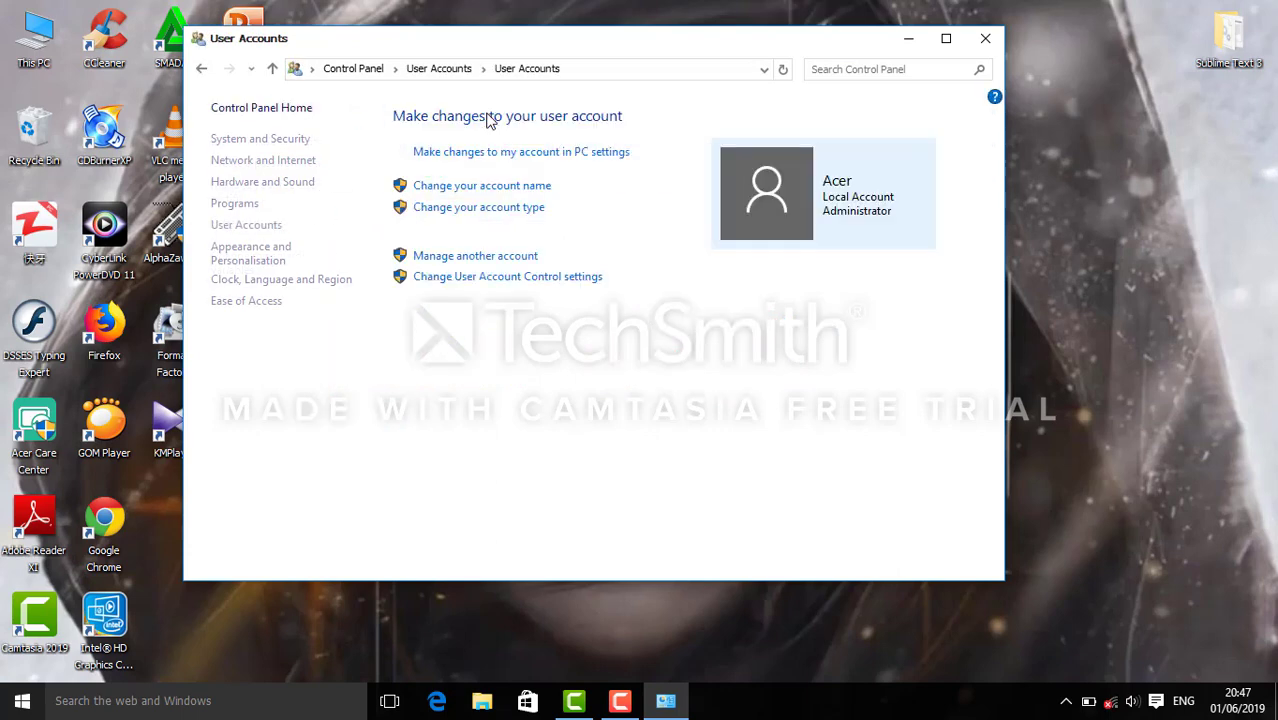
left_click(480, 257)
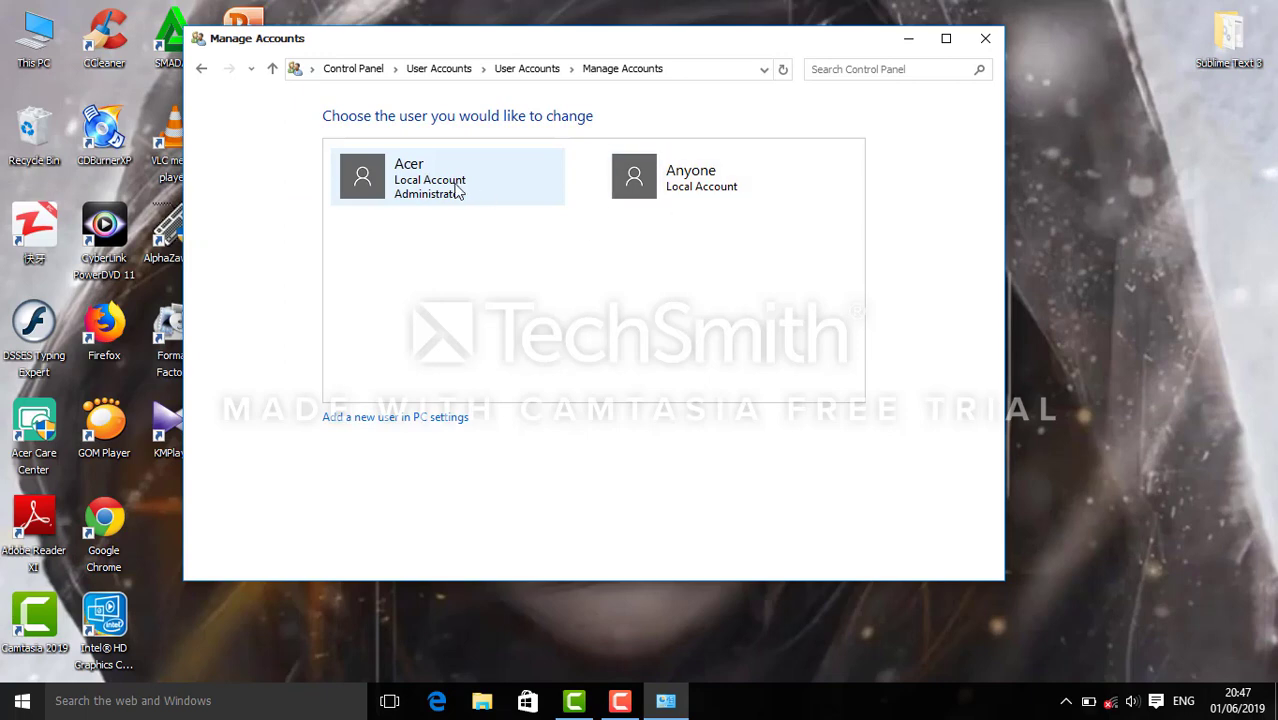
left_click(420, 185)
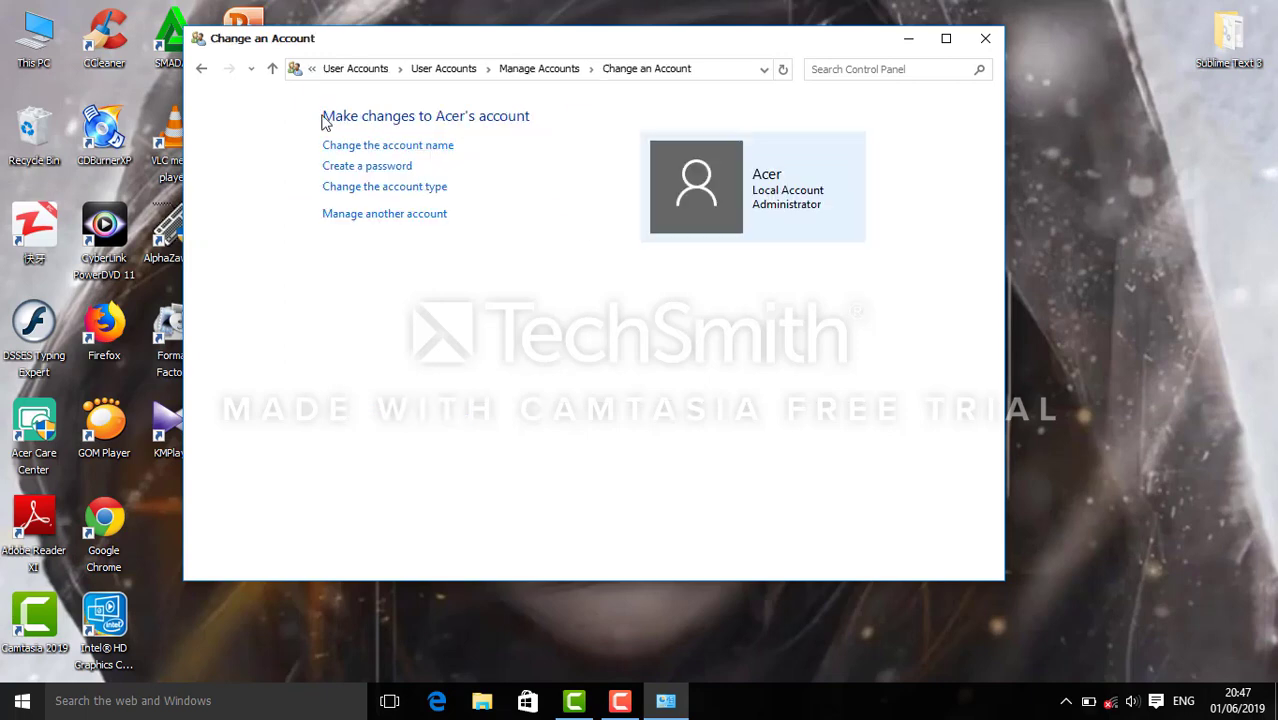
Open the Change an Account page for the Anyone account from the accounts list.
left_click(205, 72)
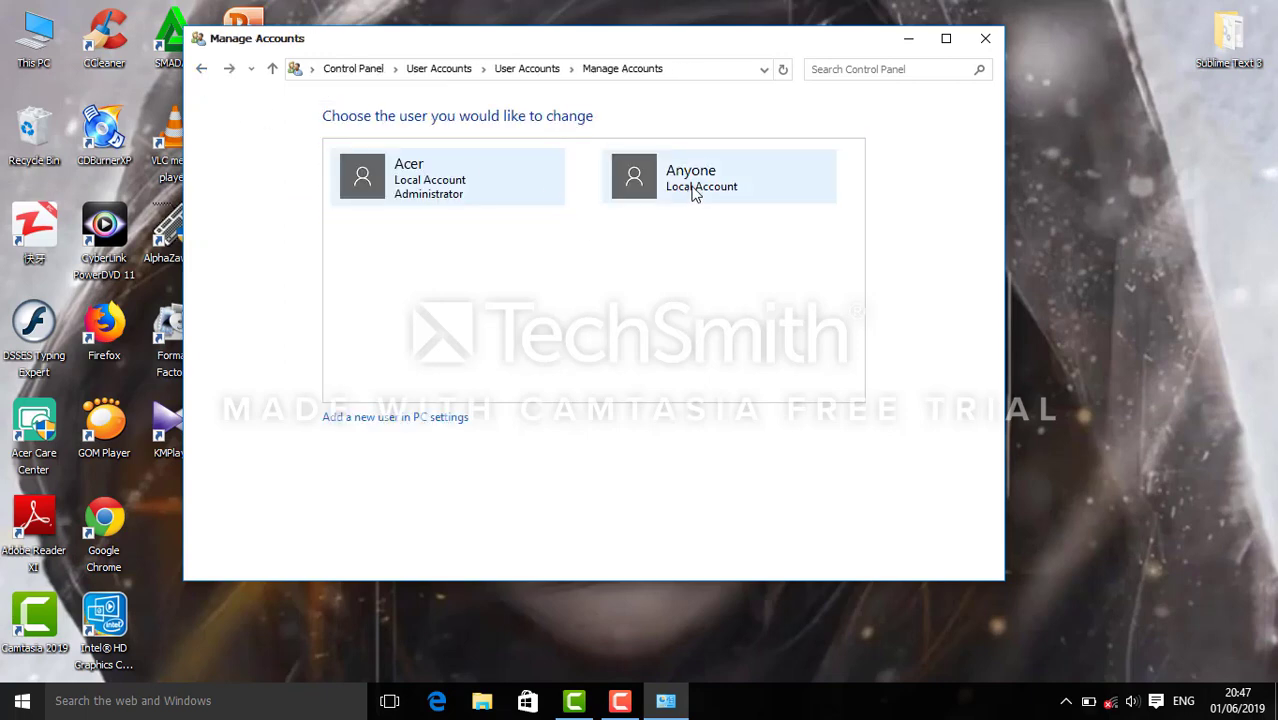
left_click(693, 190)
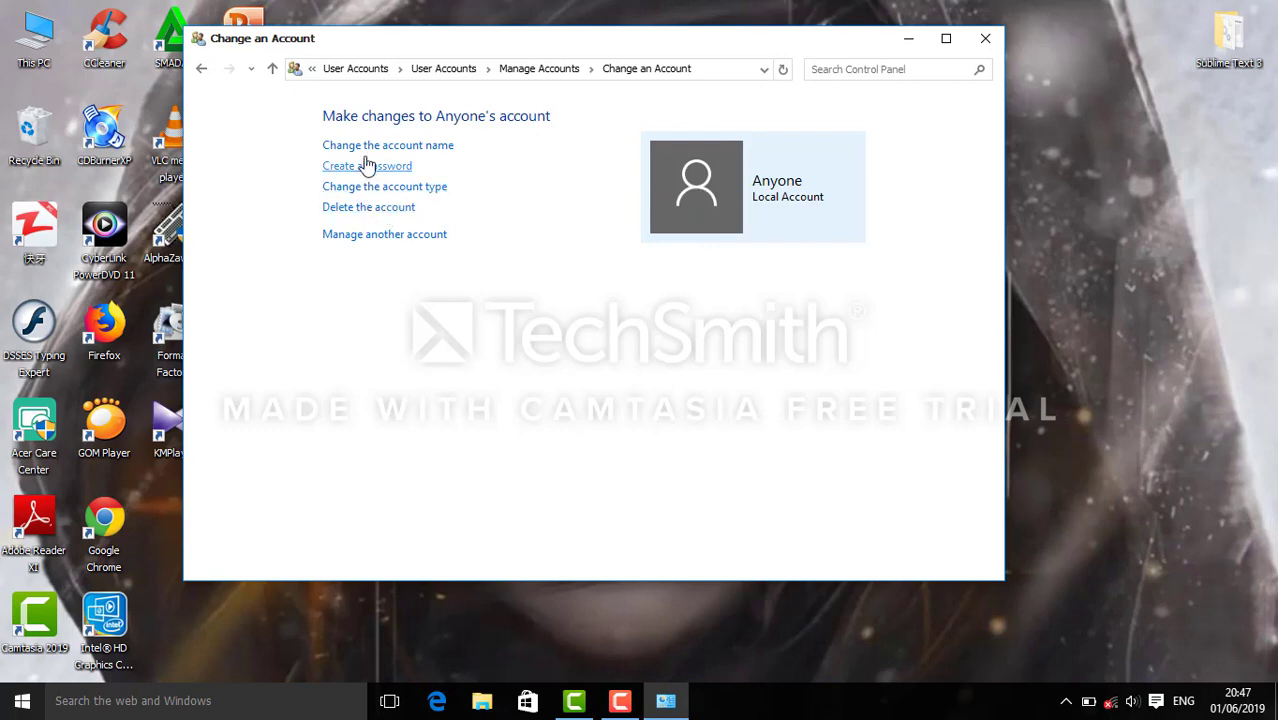
left_click(201, 69)
left_click_drag(671, 45, 697, 33)
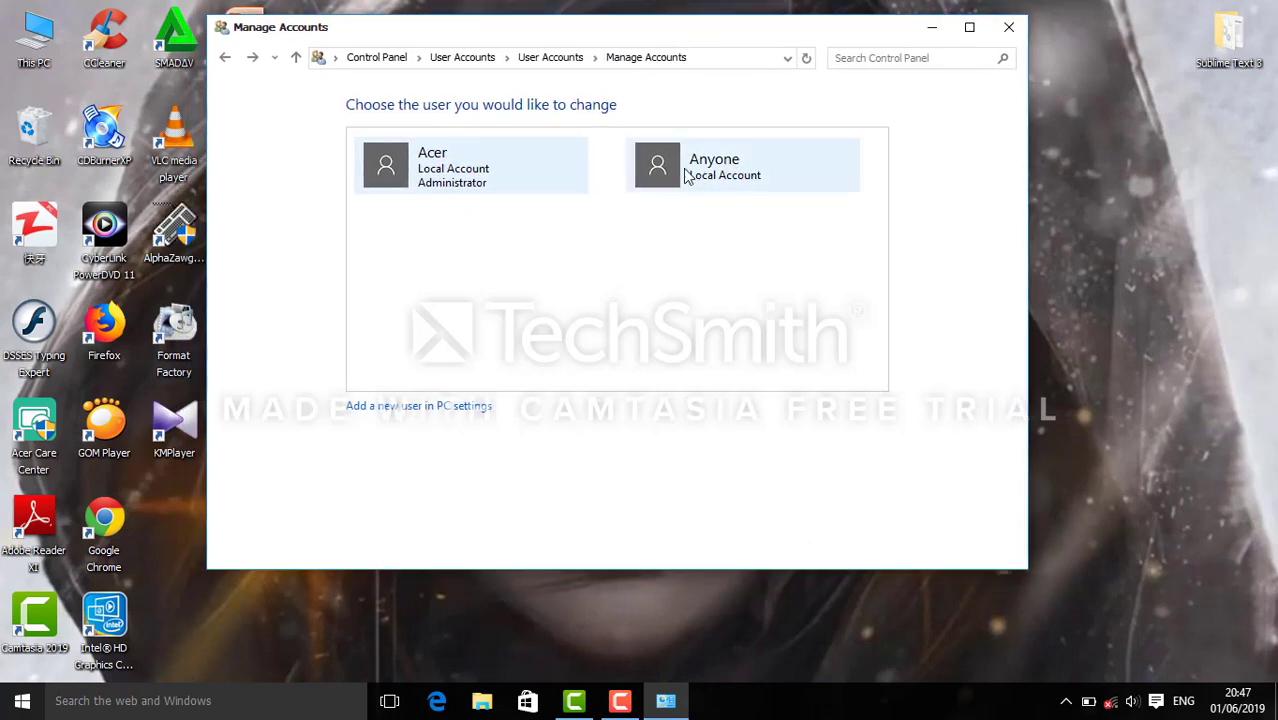
left_click(722, 174)
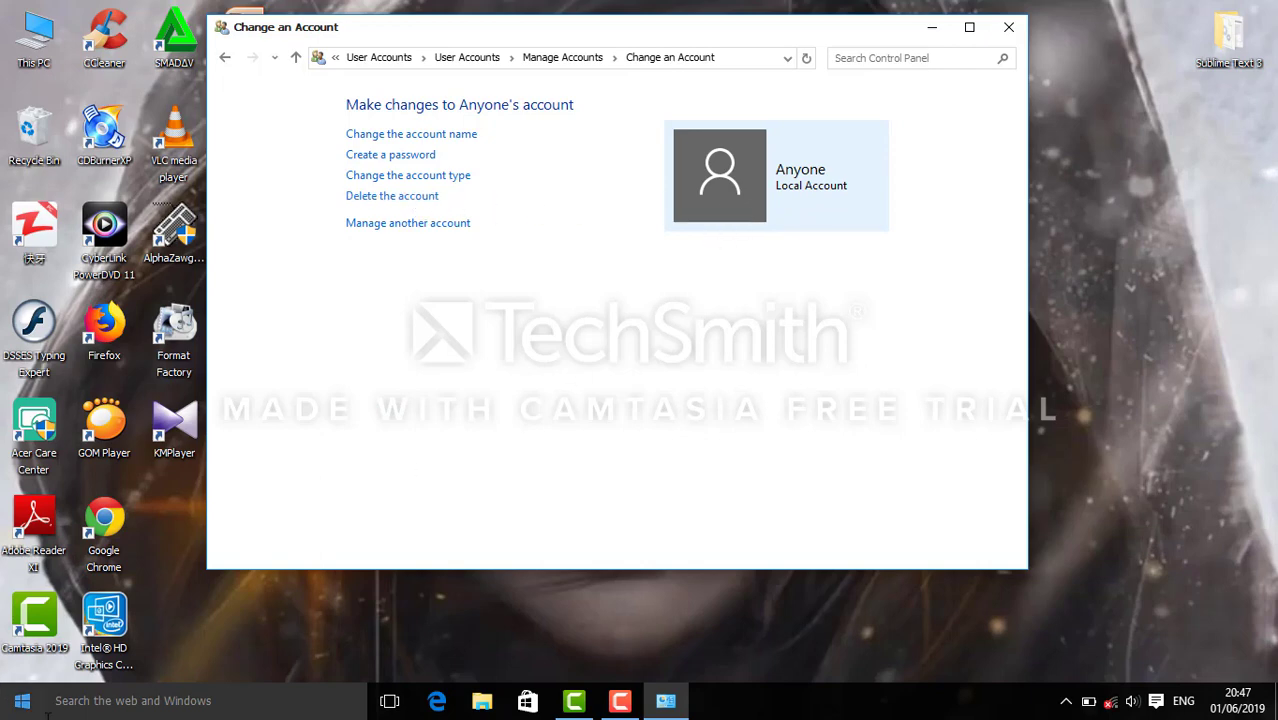
Check twice that the Start menu's Acer user flyout lists Anyone, then refresh the desktop.
left_click(22, 701)
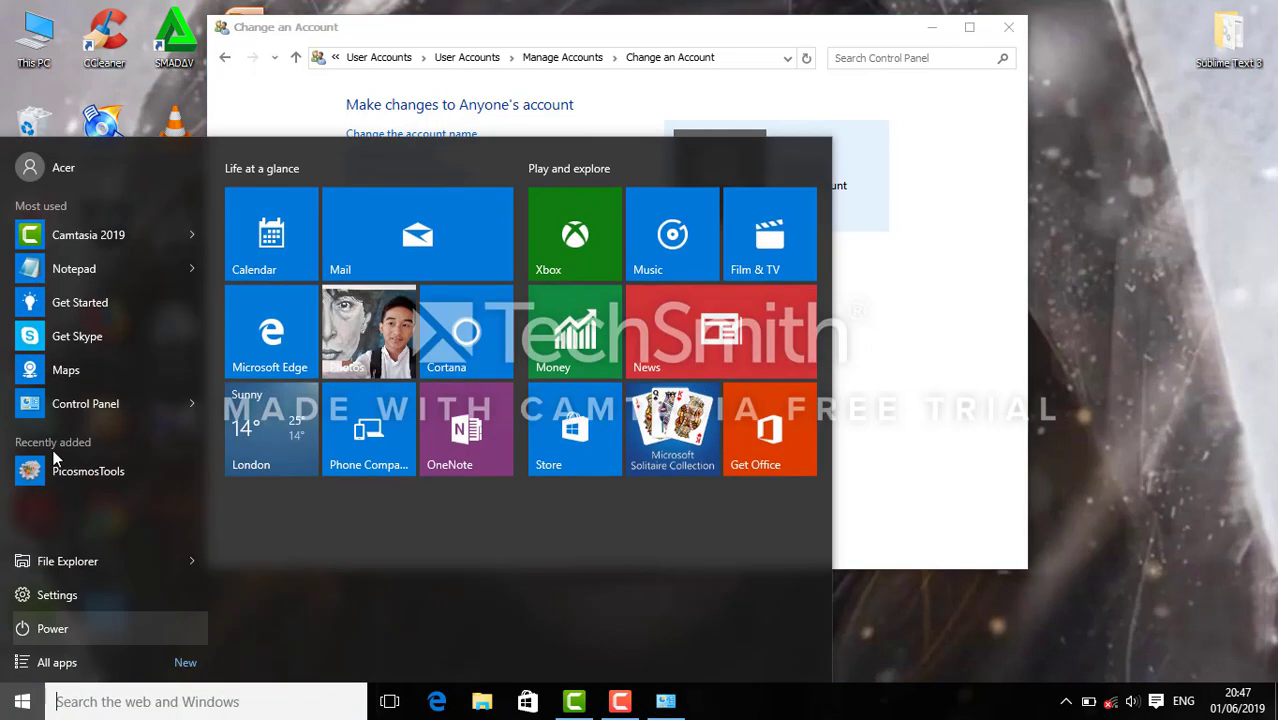
left_click(105, 173)
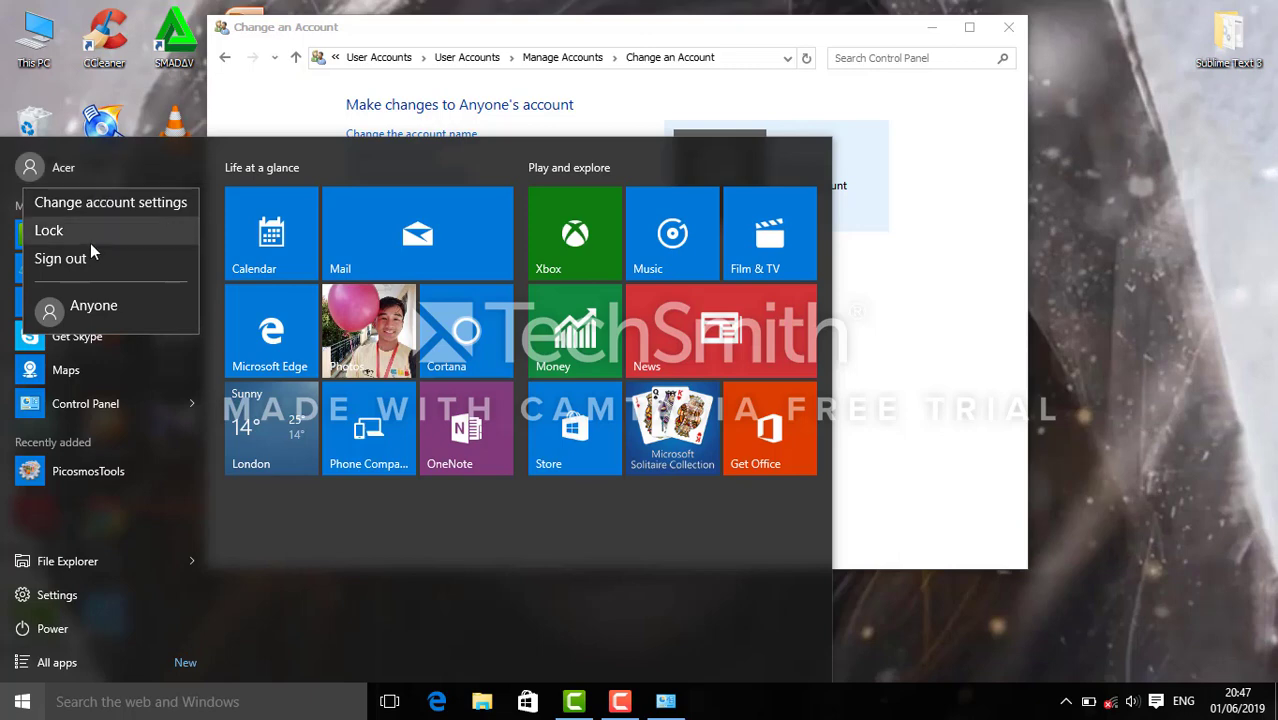
left_click(1183, 252)
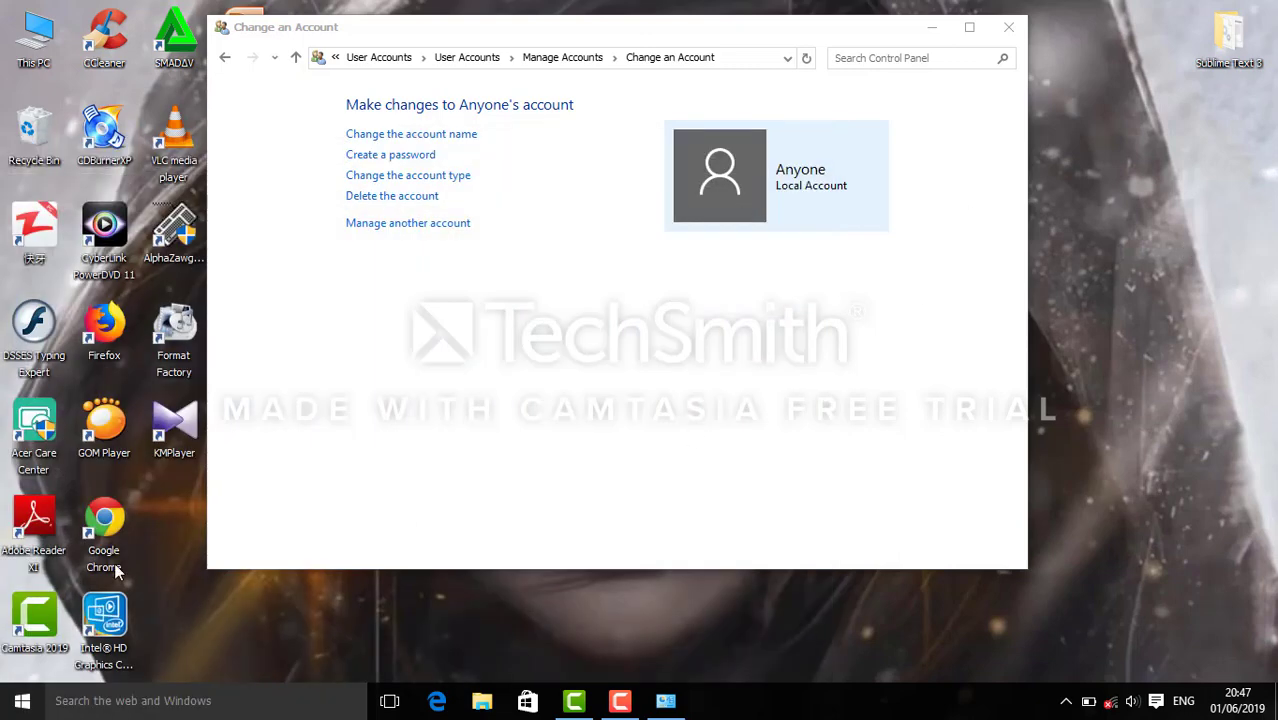
left_click(22, 701)
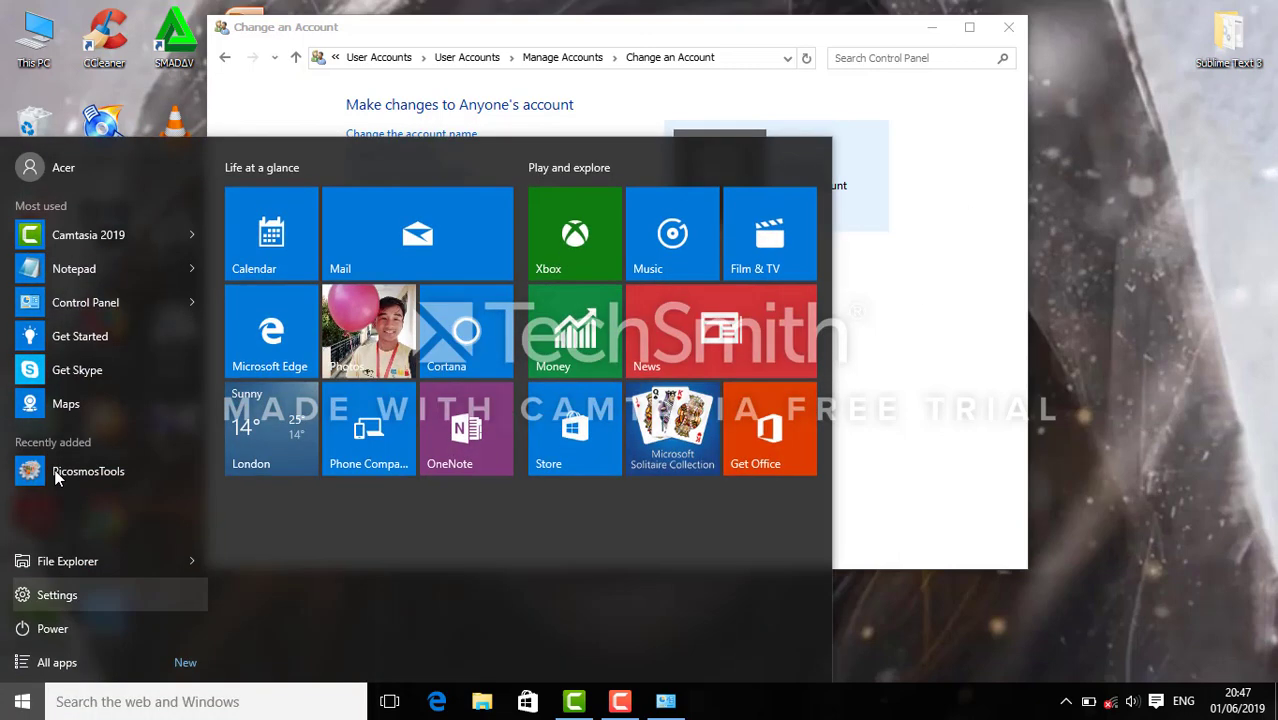
left_click(95, 172)
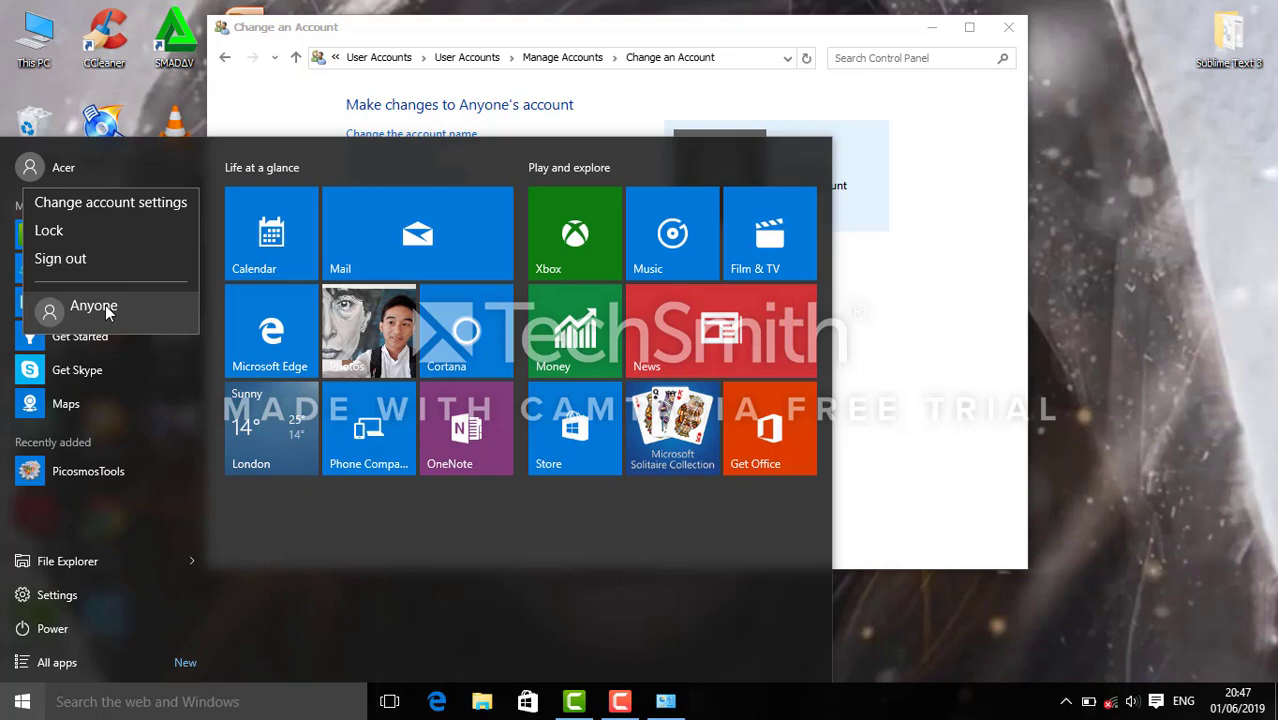
left_click(105, 305)
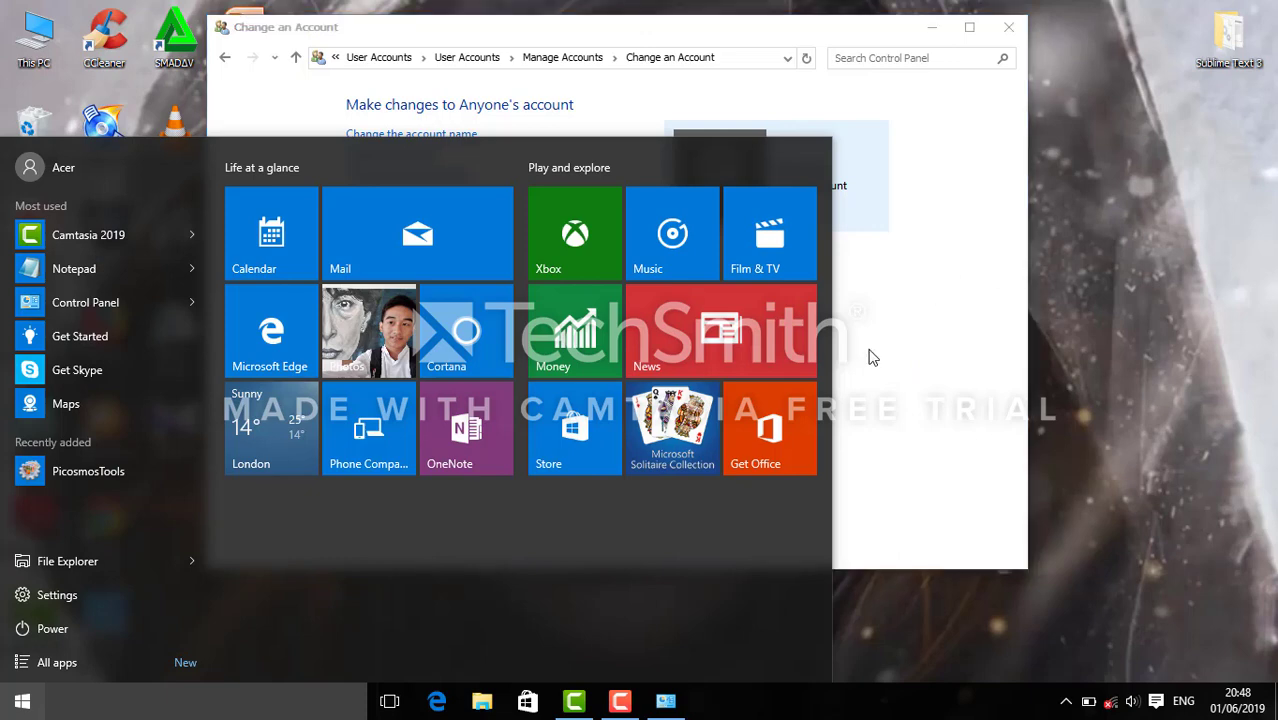
right_click(1038, 90)
left_click(1088, 148)
Reposition the Control Panel window and return to the Manage another account list.
left_click_drag(858, 34, 968, 26)
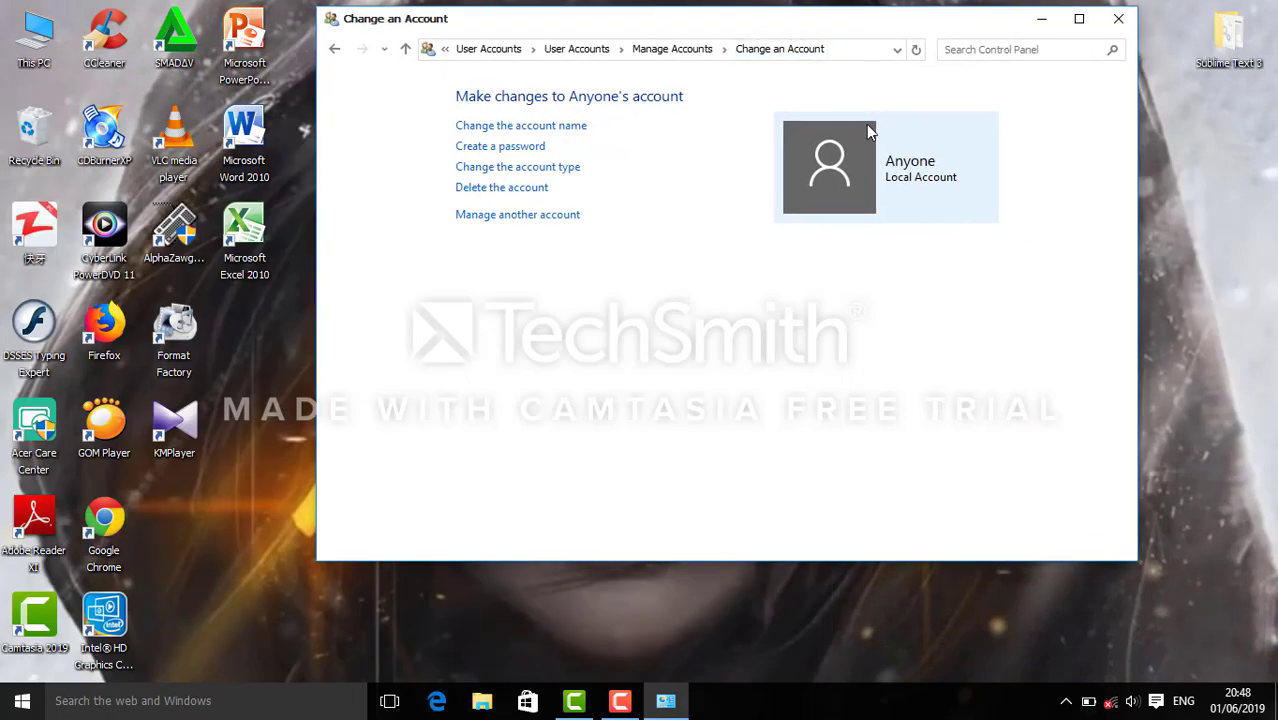
left_click_drag(765, 22, 721, 20)
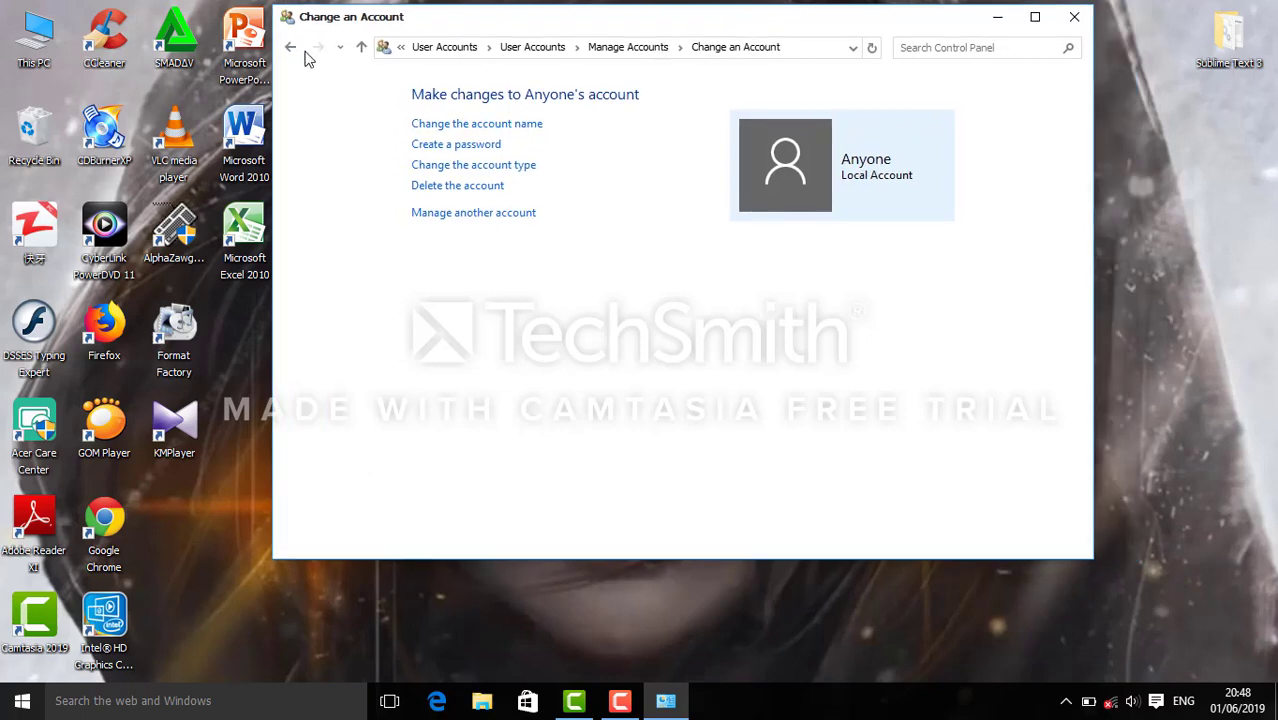
left_click(292, 50)
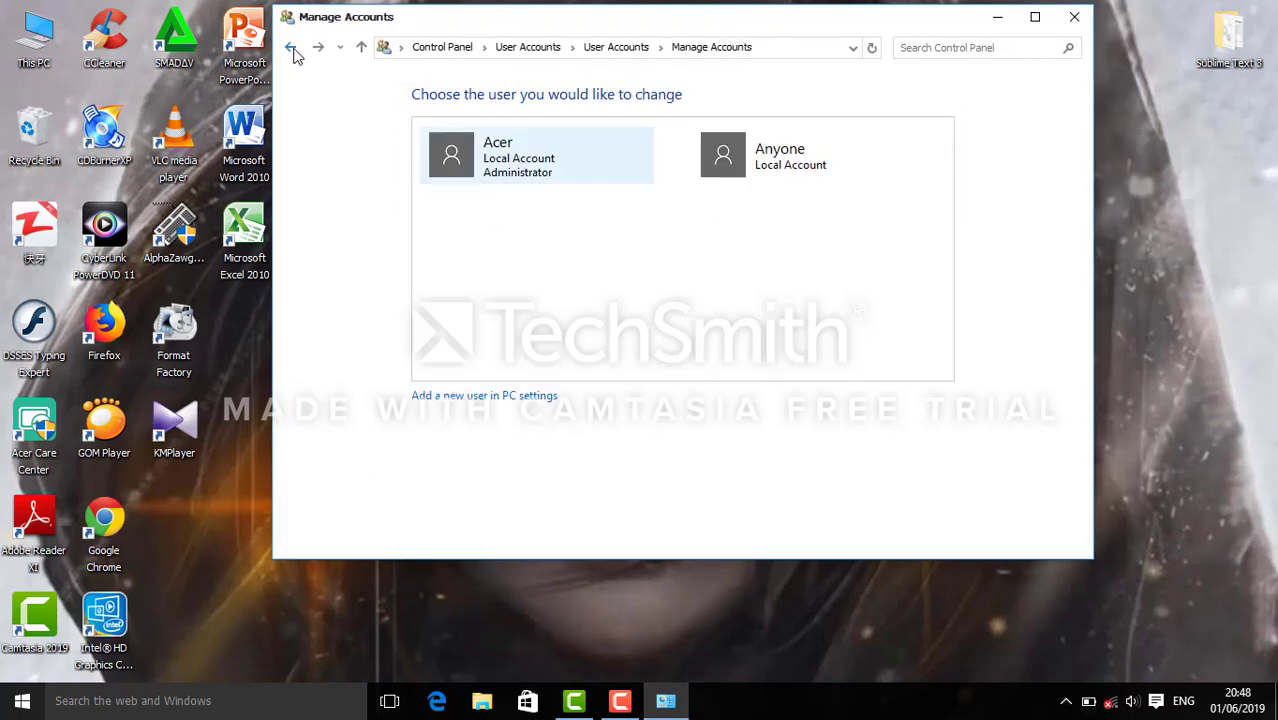
left_click(291, 49)
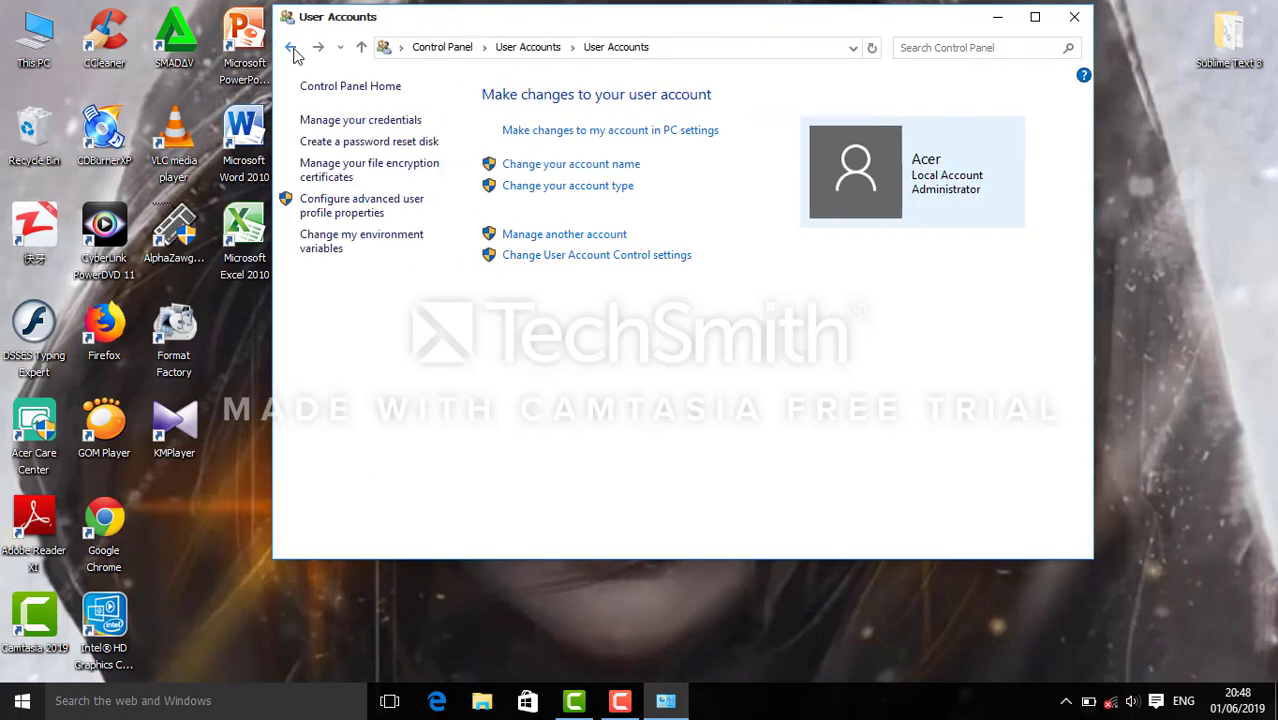
left_click(563, 240)
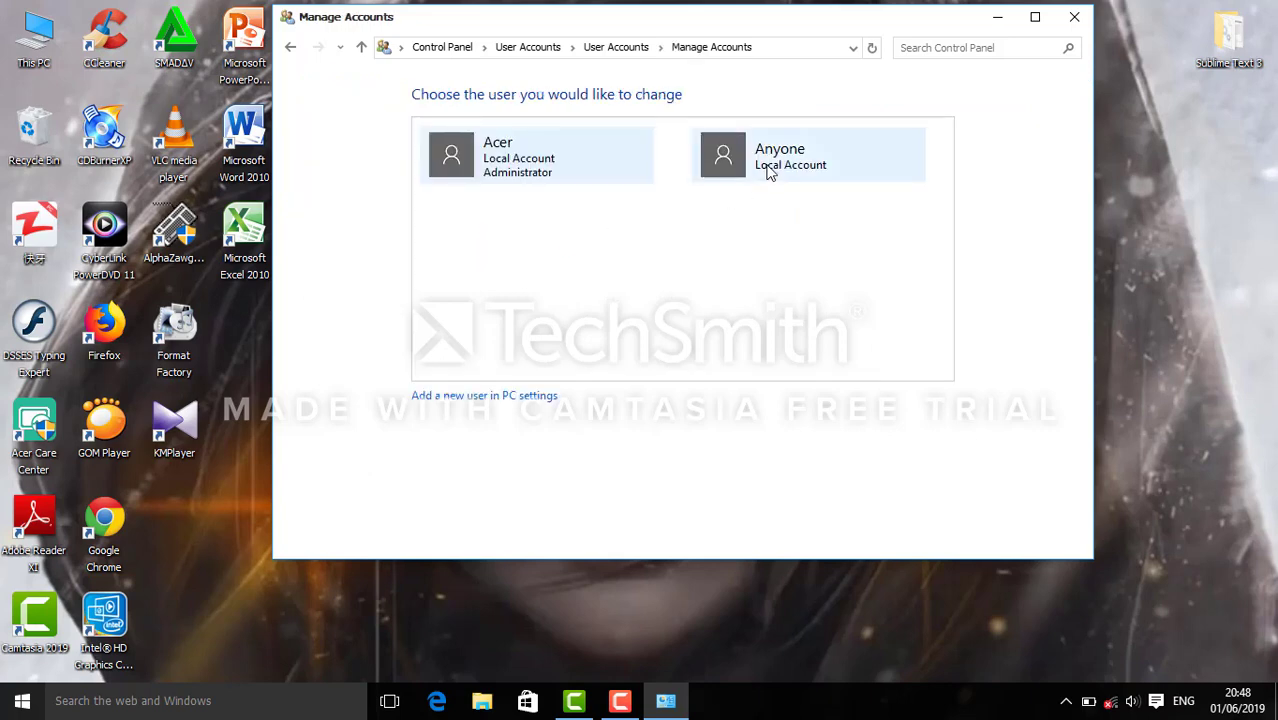
Delete the Anyone account along with its files.
left_click(769, 173)
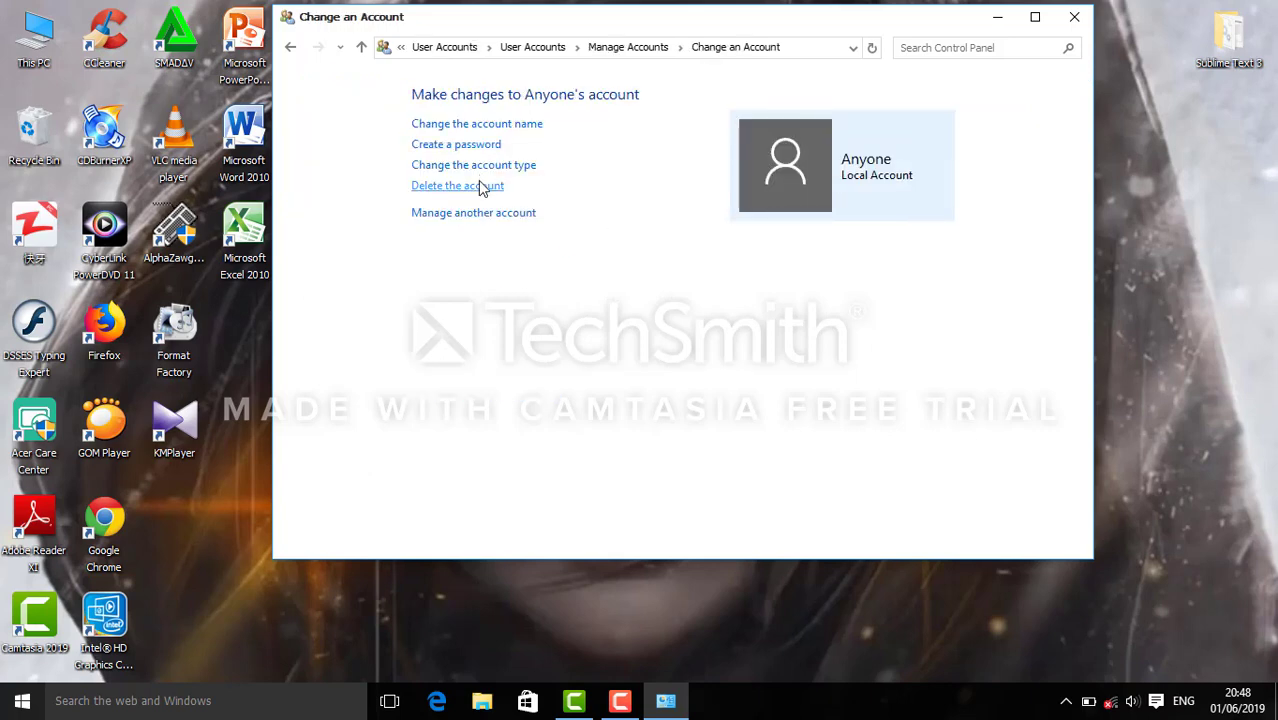
left_click(481, 189)
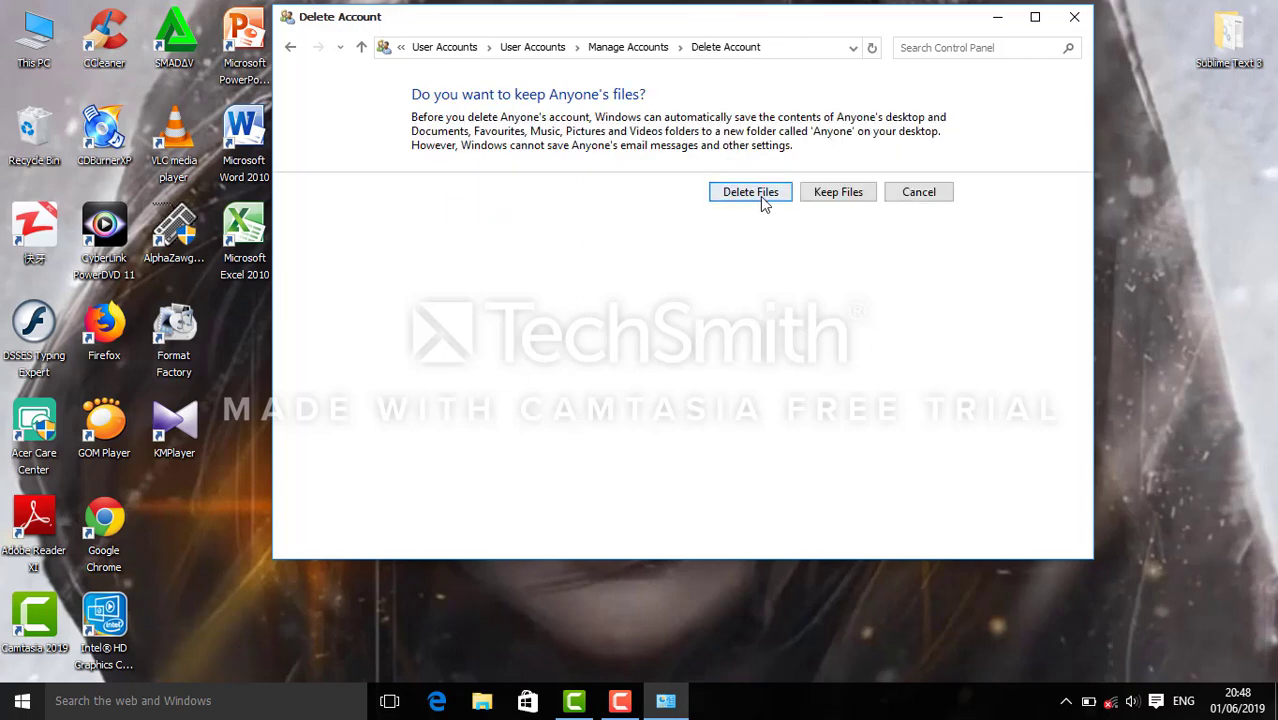
left_click(760, 199)
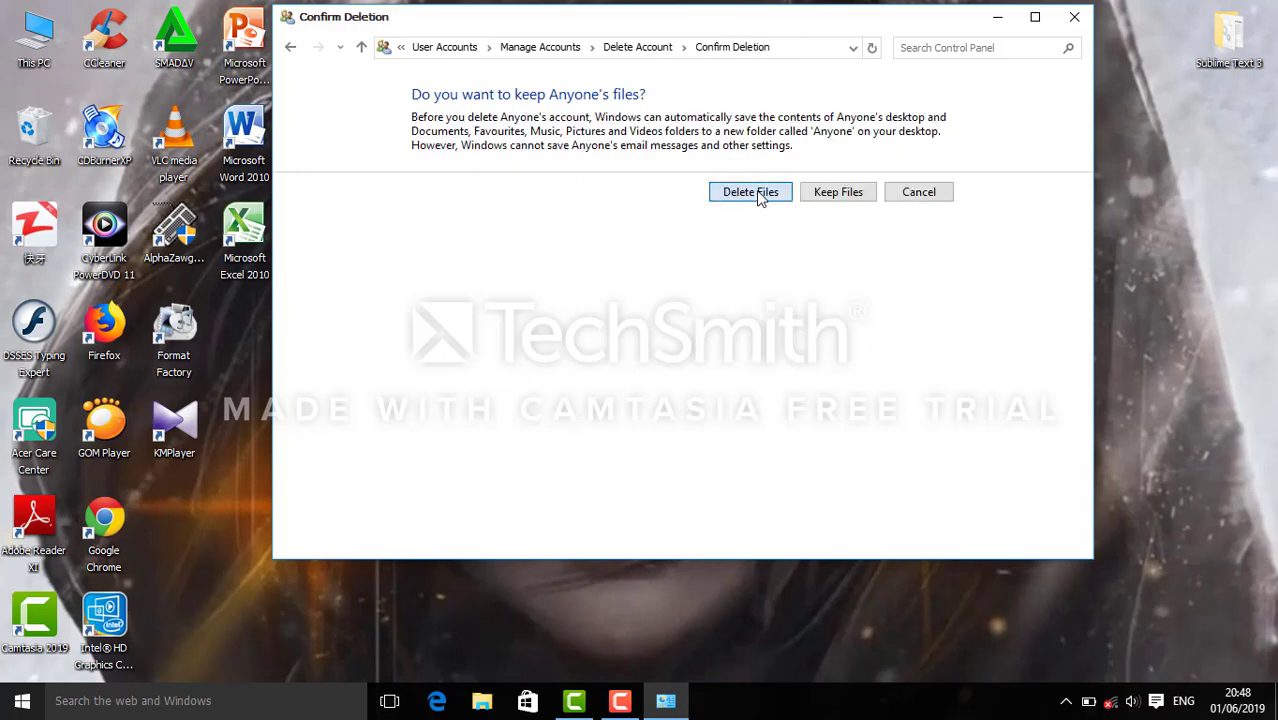
left_click(800, 172)
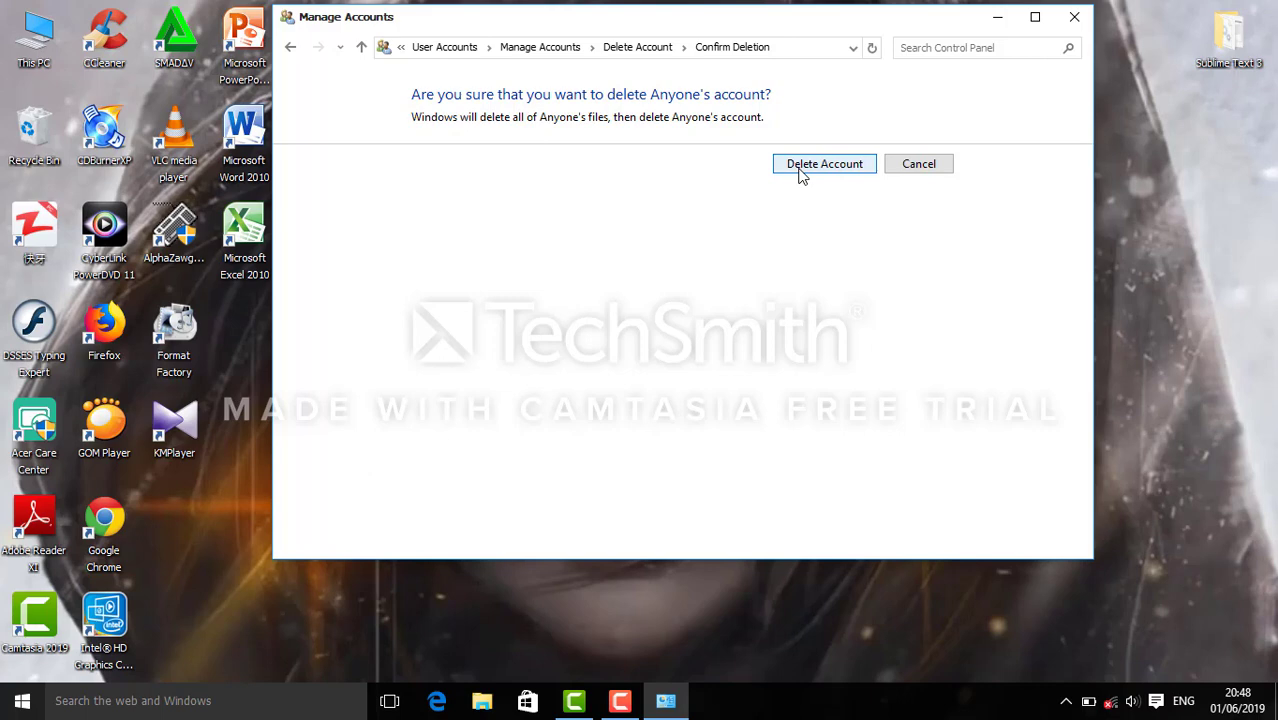
left_click(290, 47)
left_click(290, 47)
Close the Control Panel window and refresh the desktop three times.
left_click(1075, 18)
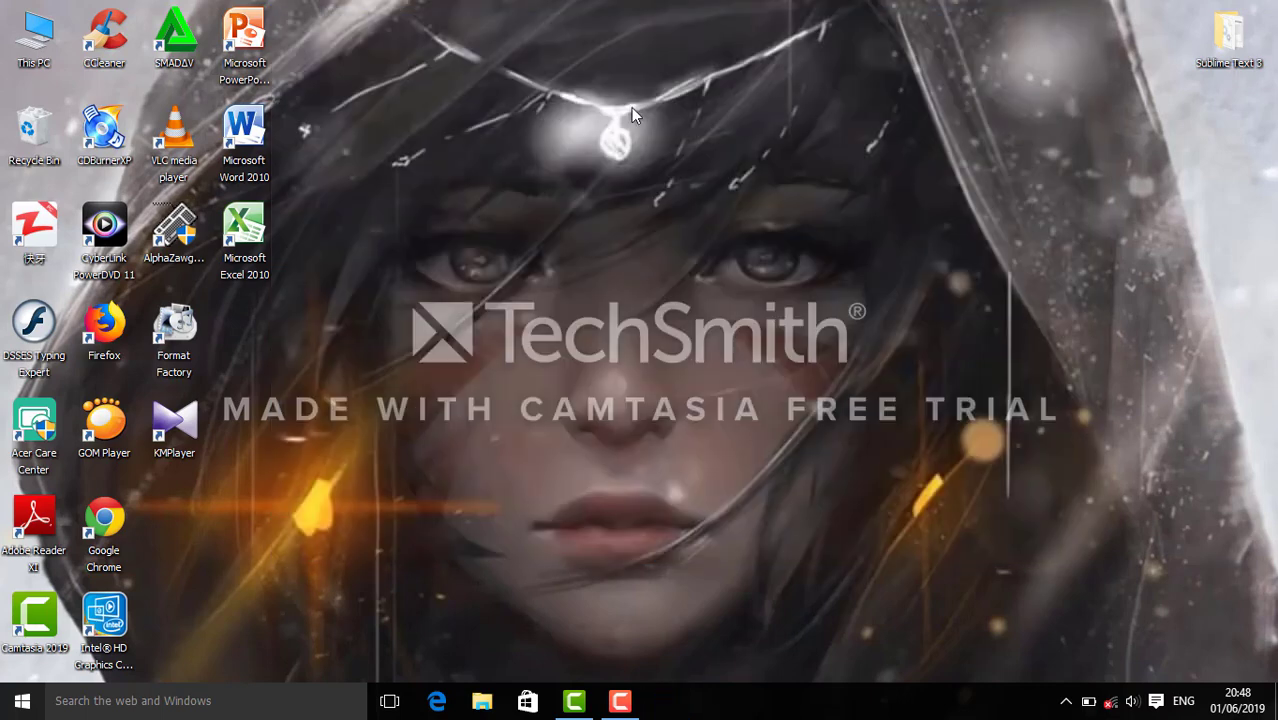
right_click(472, 57)
left_click(510, 118)
right_click(475, 28)
left_click(512, 88)
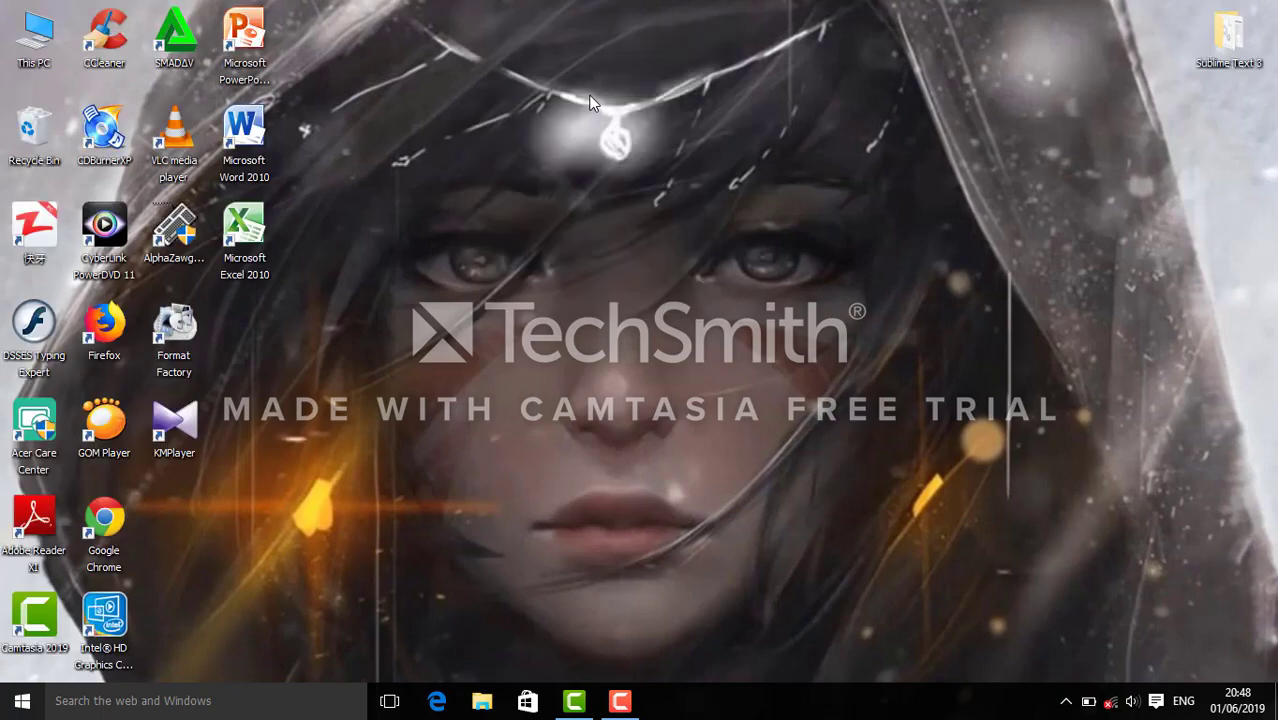
right_click(434, 47)
left_click(485, 107)
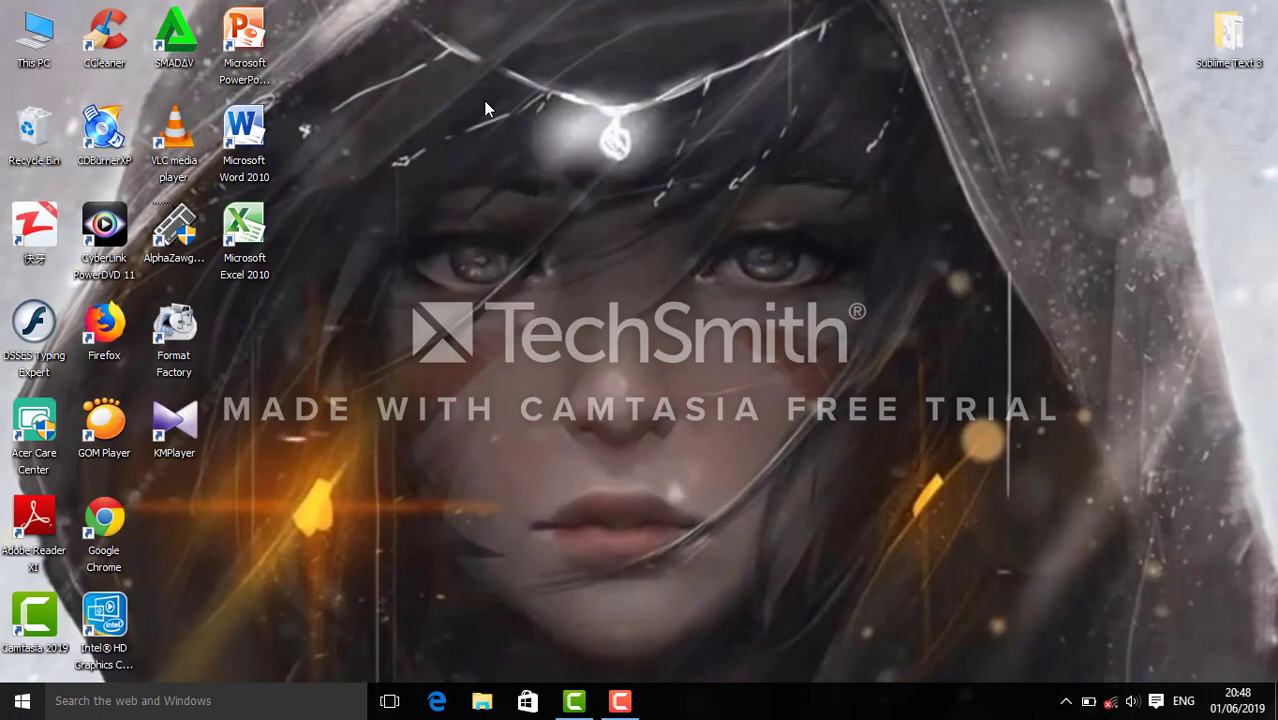